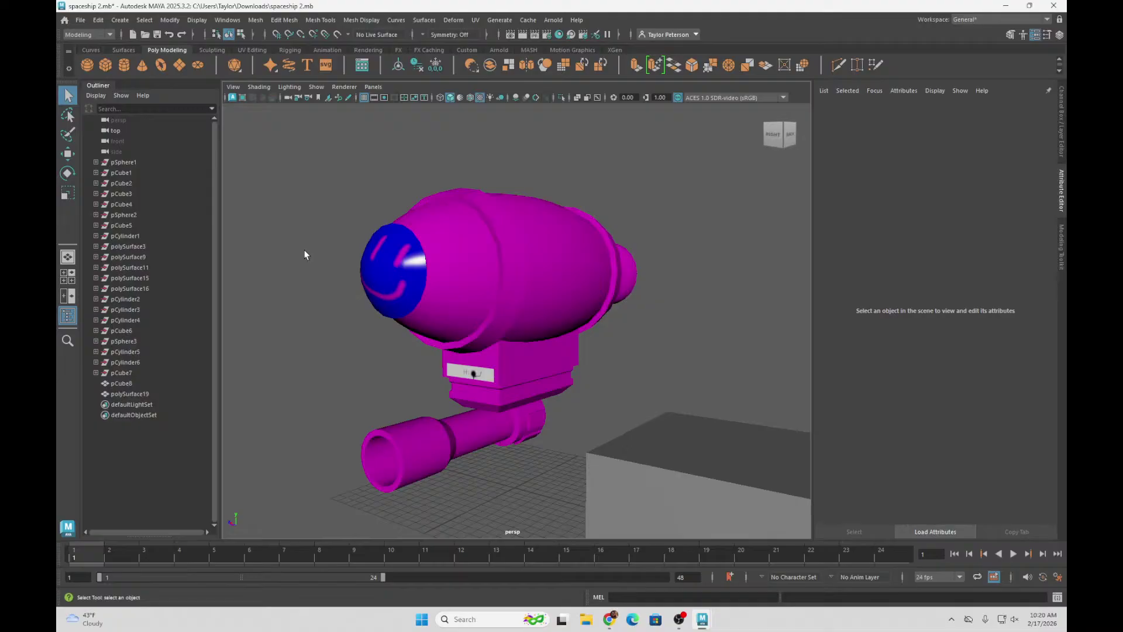
- Inspect the spaceship model from several angles, including its blue smiley nose and the underside cannon
click(458, 249)
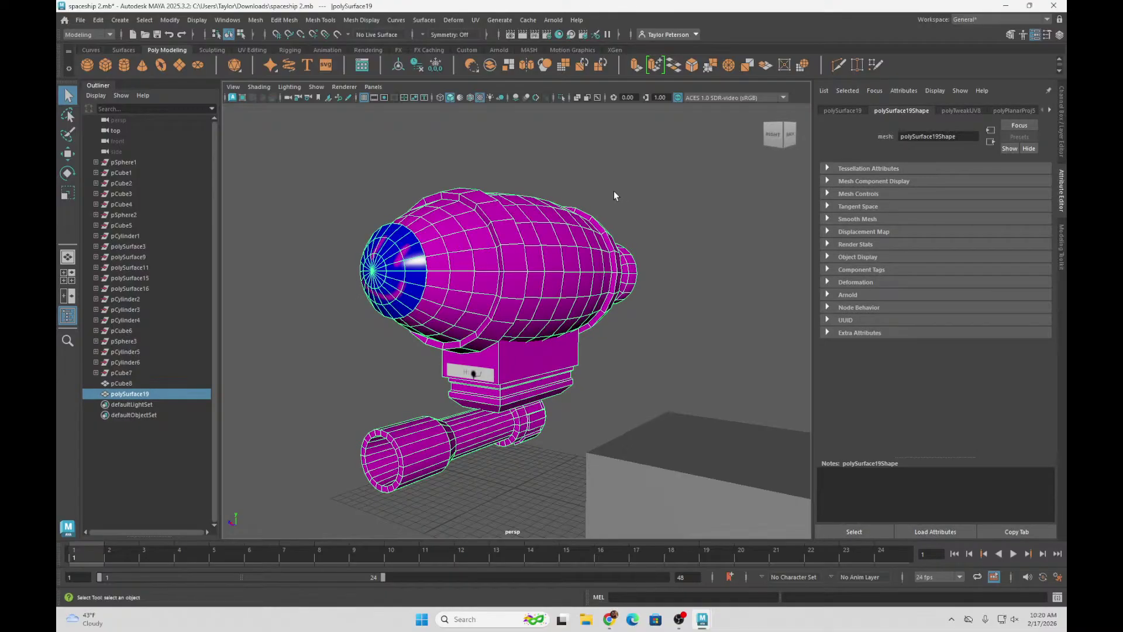
click(612, 192)
alt+drag(612, 191, 609, 221)
alt+drag(493, 230, 609, 240)
alt+right_drag(608, 240, 475, 228)
alt+drag(474, 260, 537, 245)
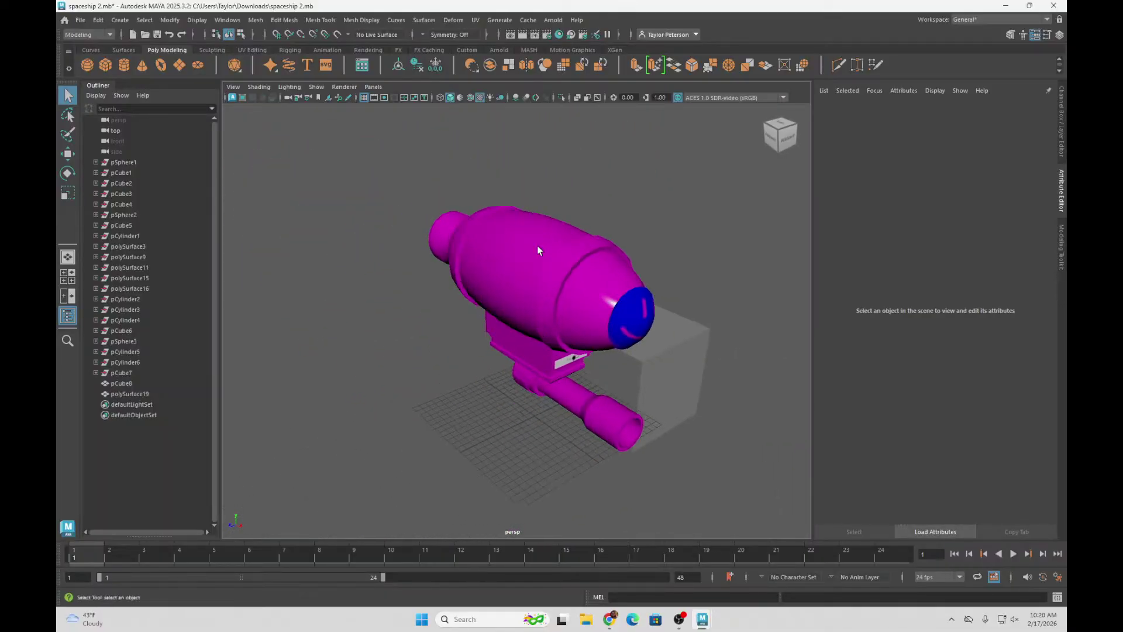
alt+right_drag(537, 245, 660, 319)
alt+drag(660, 319, 574, 283)
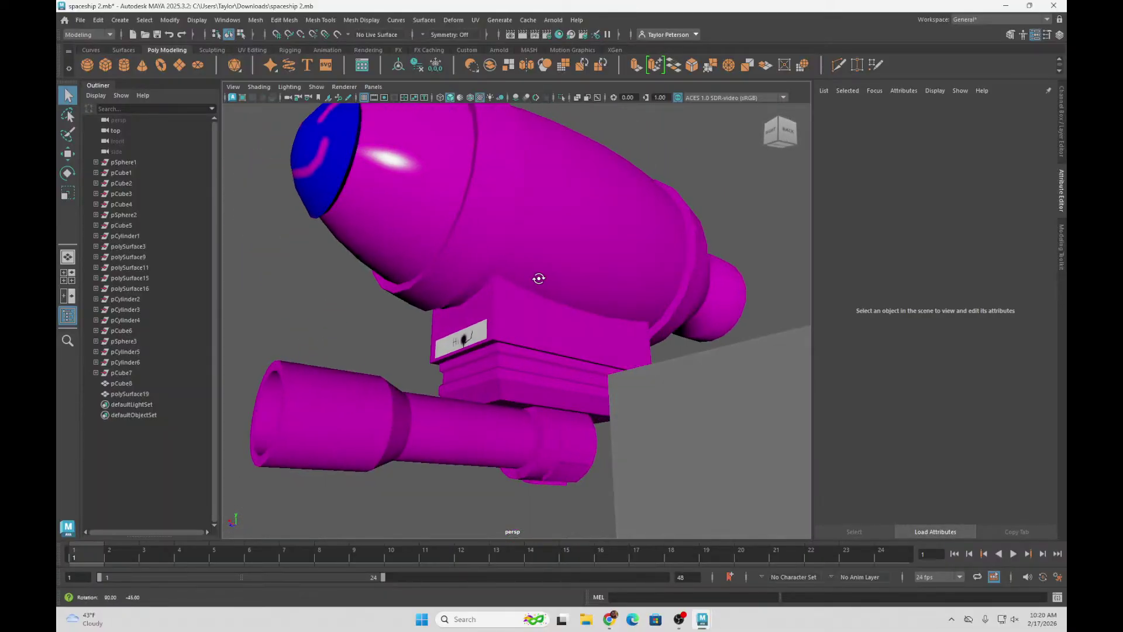
alt+right_drag(574, 283, 542, 276)
alt+drag(542, 276, 560, 288)
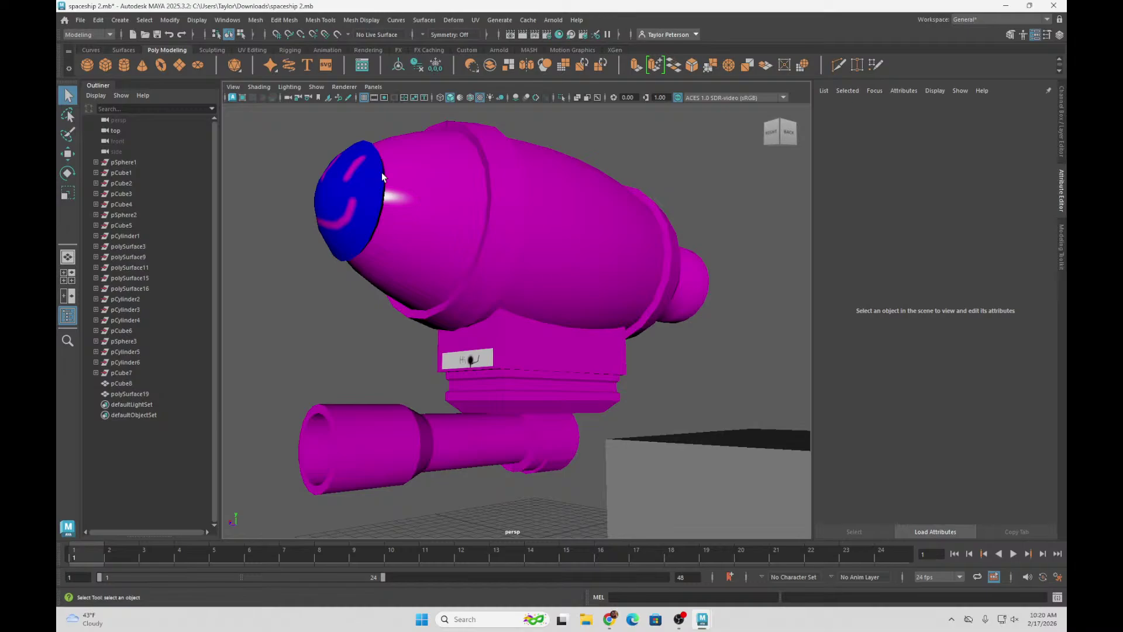
alt+drag(429, 178, 539, 230)
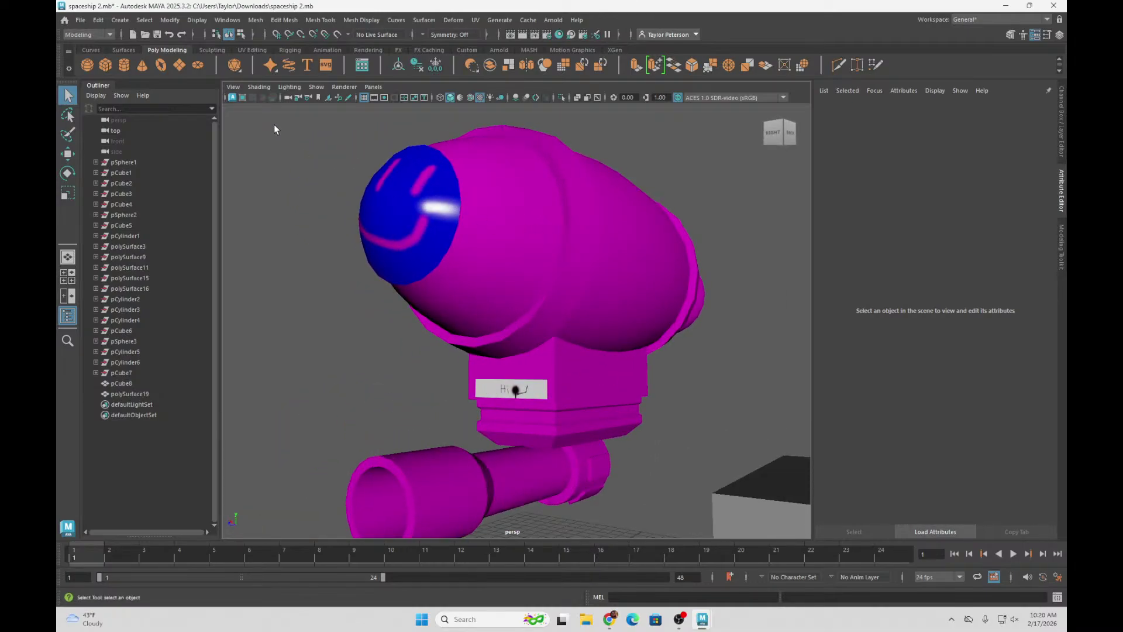
- Switch the menu set from Modeling to Rendering
click(91, 34)
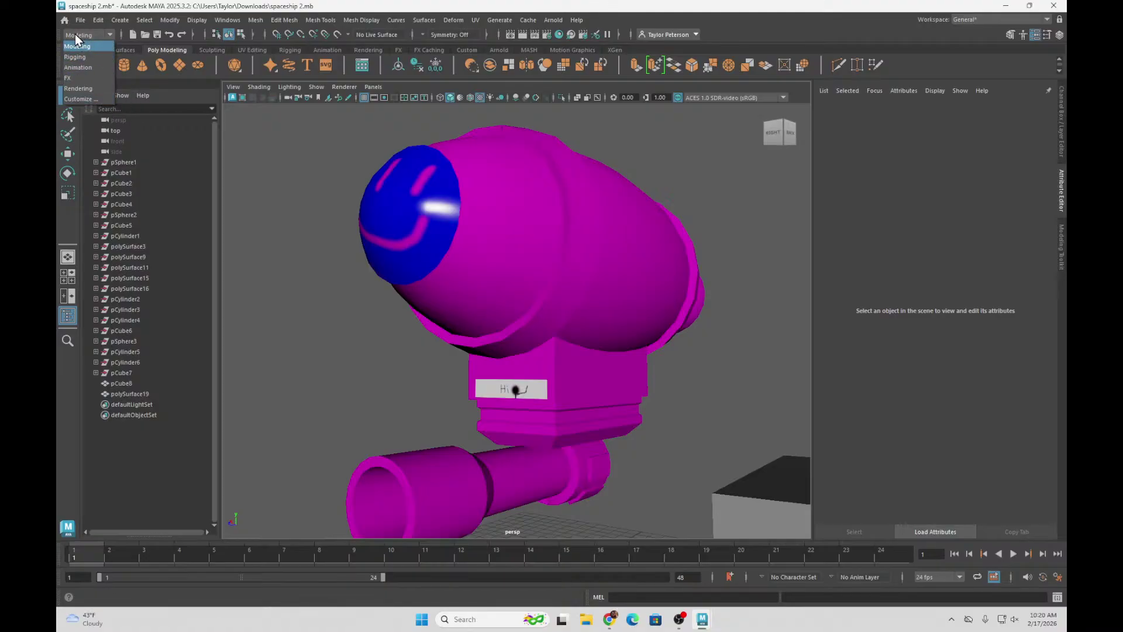
click(90, 88)
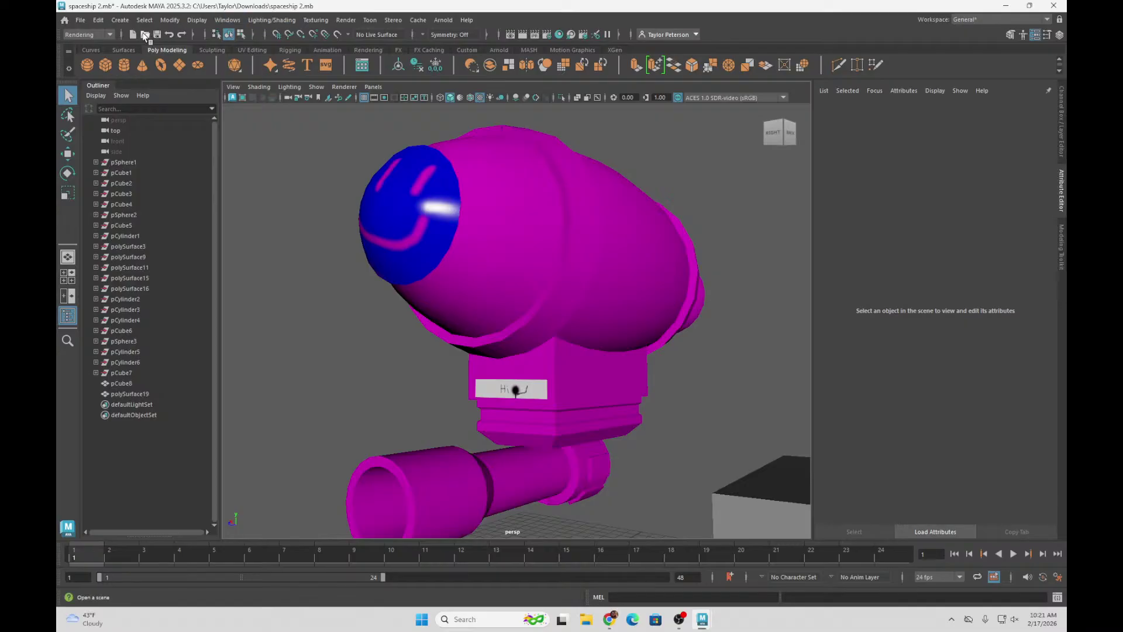
click(88, 35)
click(87, 45)
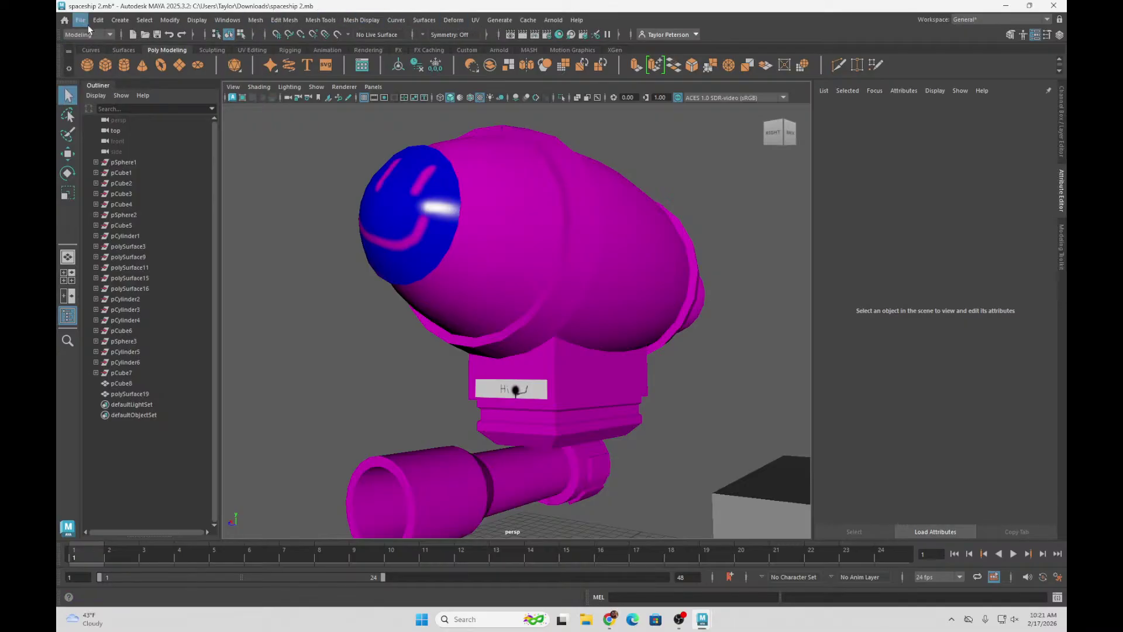
click(102, 37)
click(94, 86)
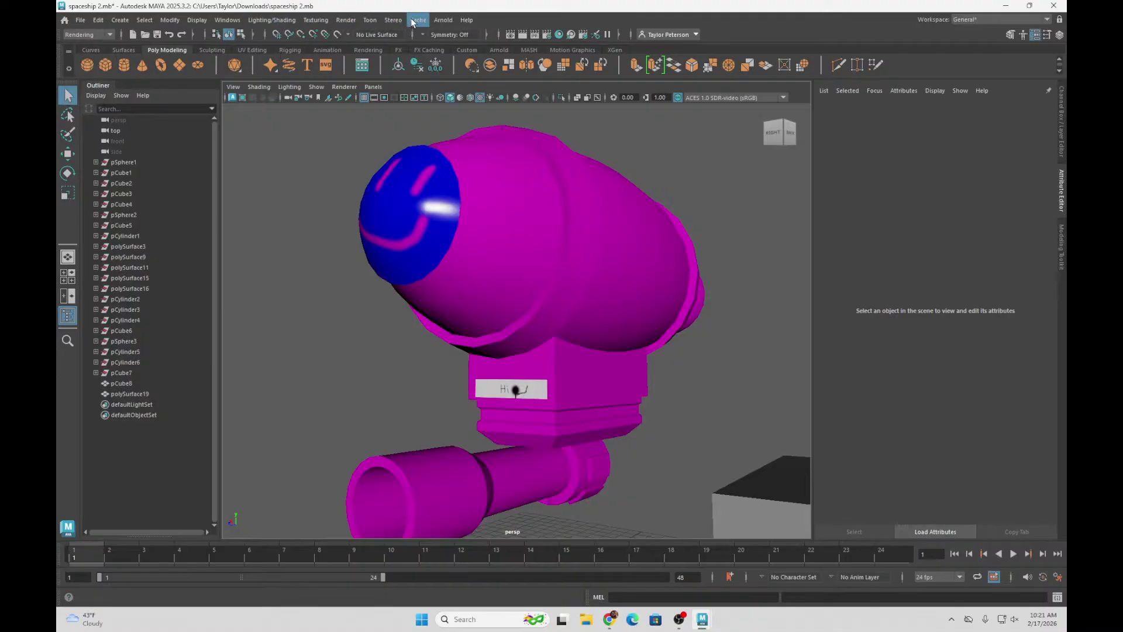
click(315, 23)
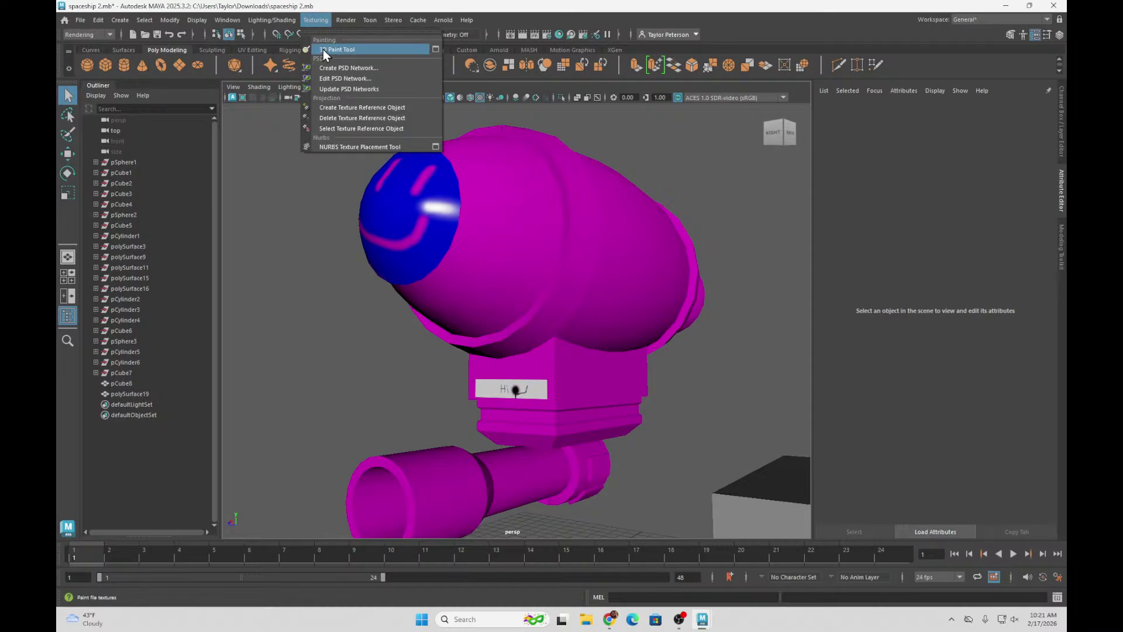
click(435, 49)
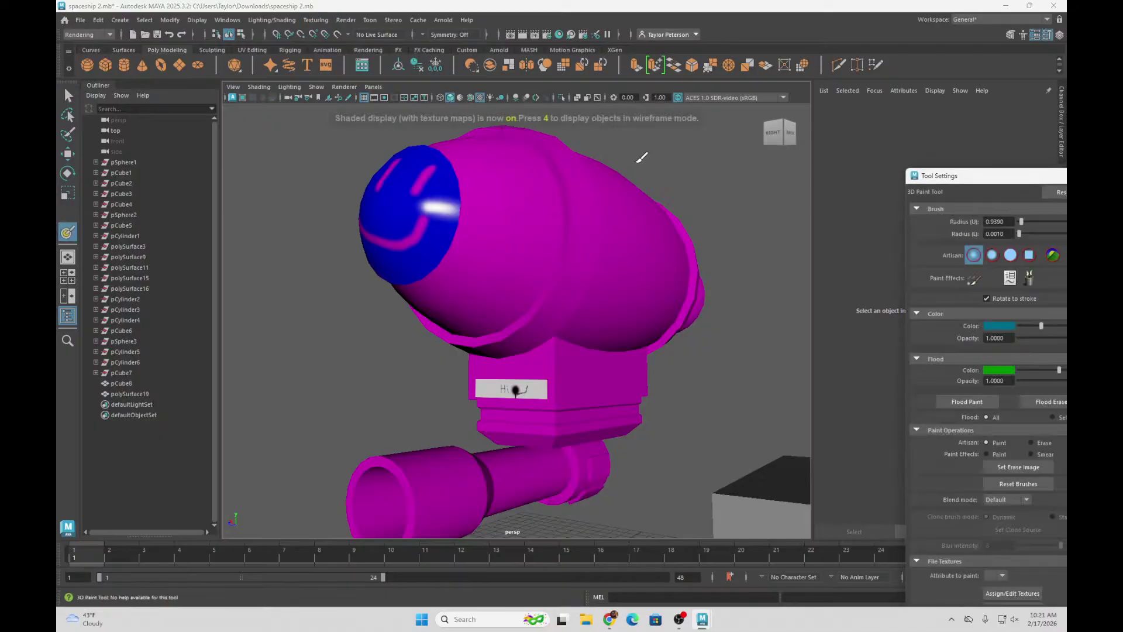
drag(966, 178, 792, 133)
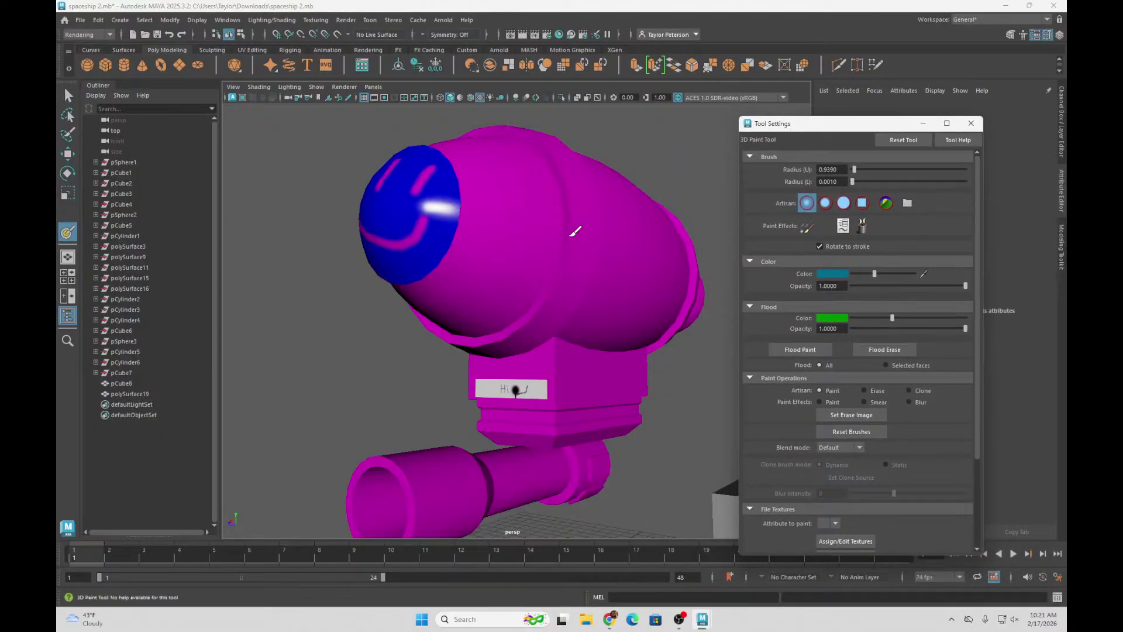
key(w)
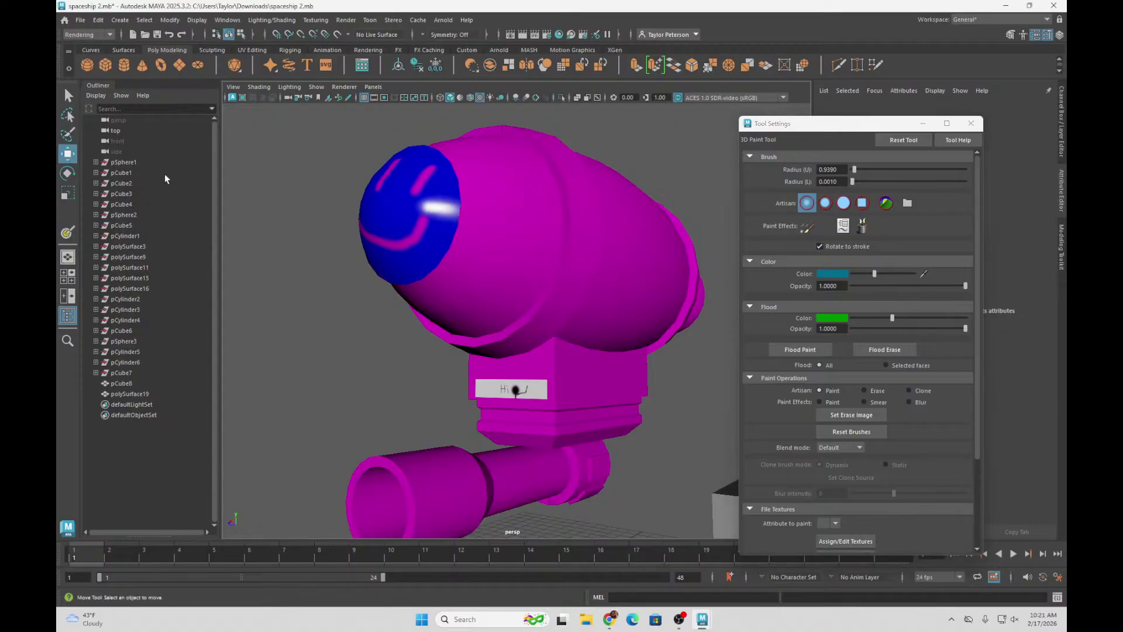
- Select the spaceship mesh and open the 3D Paint Tool's settings for it
click(473, 217)
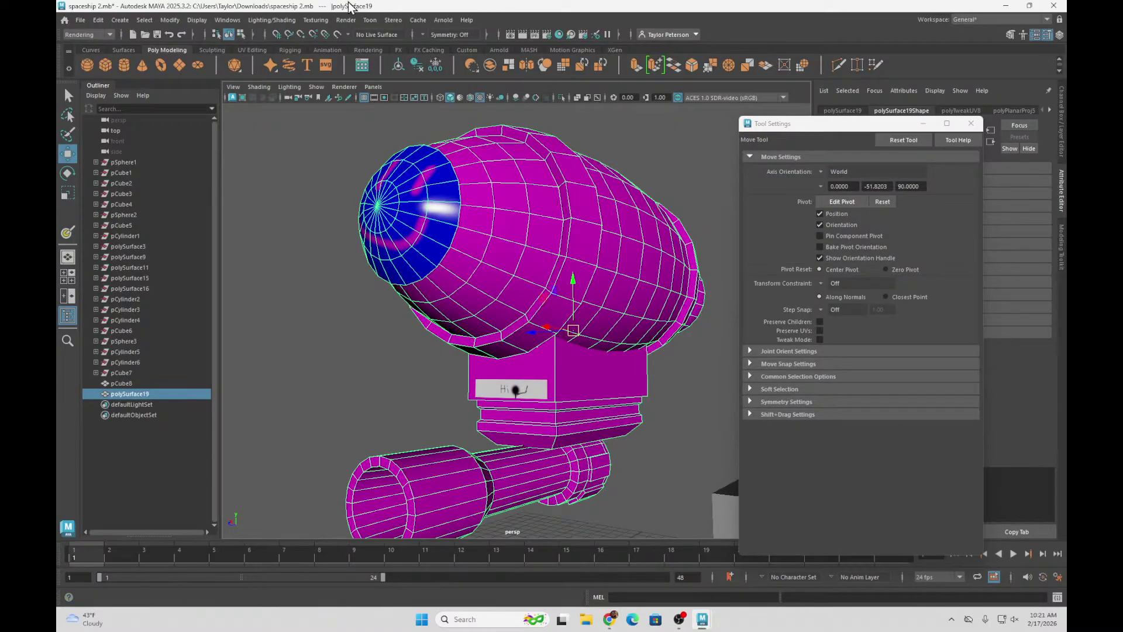
click(316, 20)
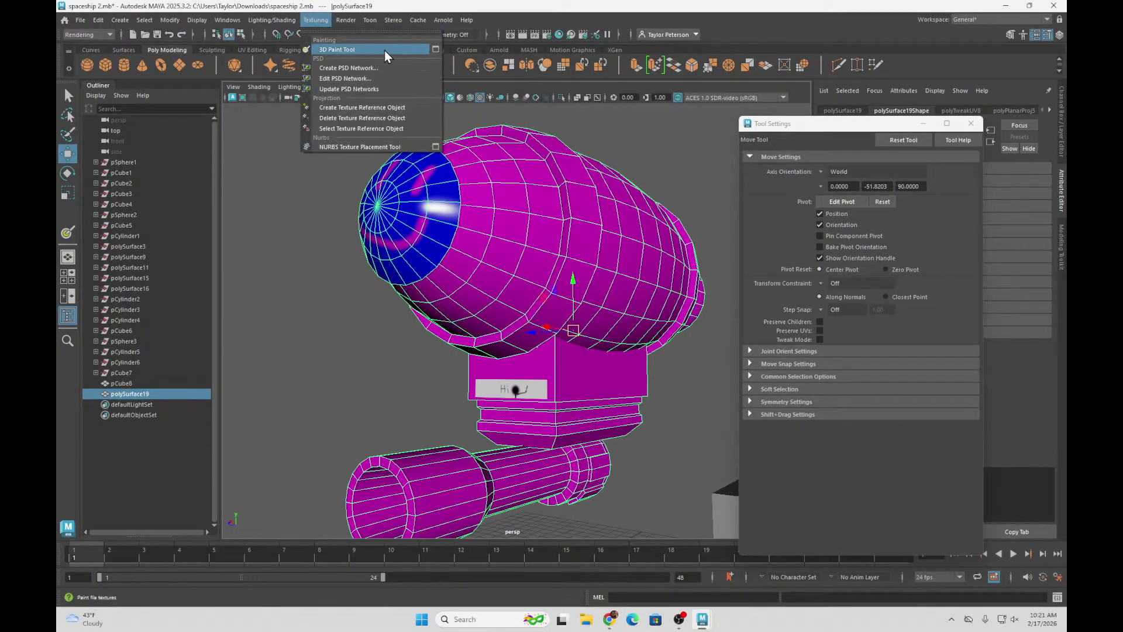
click(433, 46)
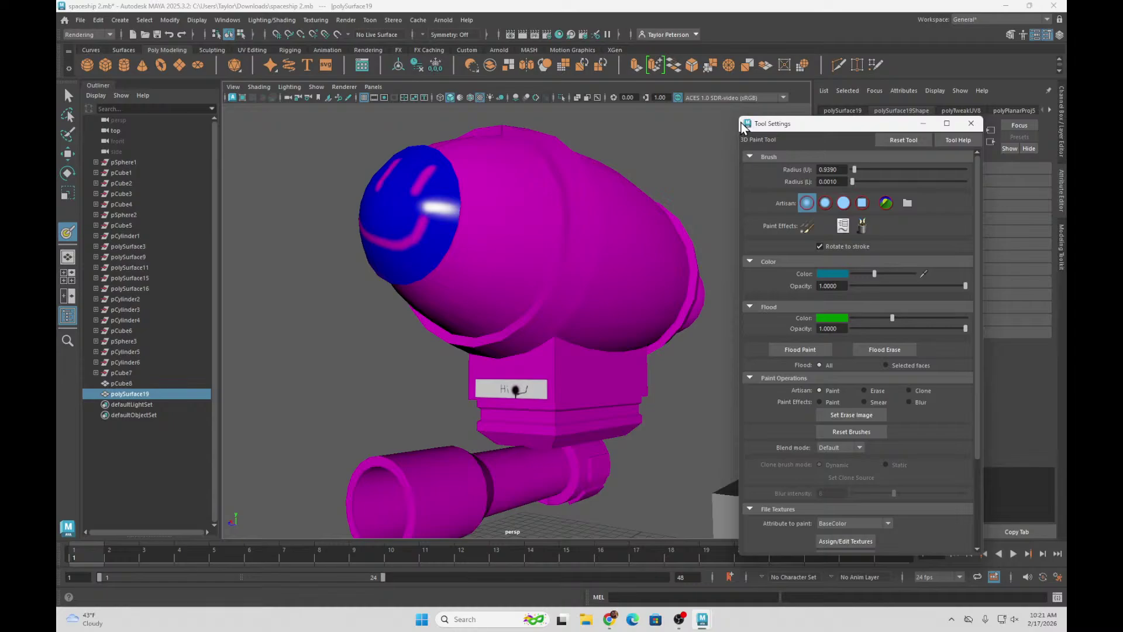
mouse_move(739, 118)
mouse_down()
mouse_move(708, 85)
mouse_move(789, 85)
mouse_move(752, 83)
mouse_move(742, 103)
mouse_up()
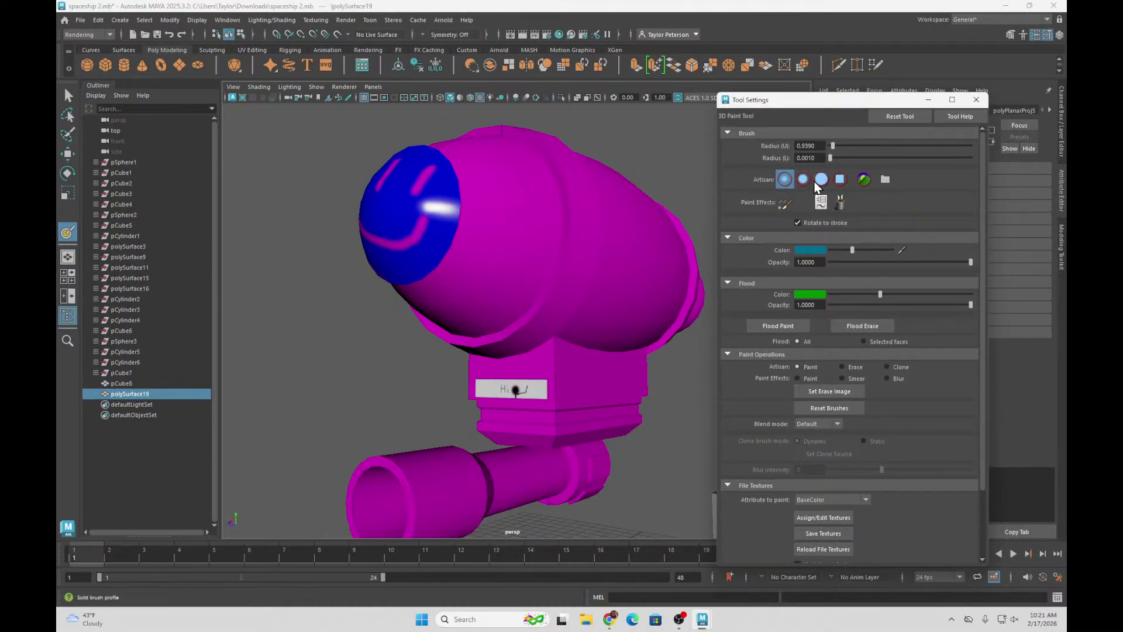
- Assign an editable 2048 by 2048 JPEG file texture to the spaceship's BaseColor attribute
scroll(918, 199, down, 1)
scroll(918, 199, down, 2)
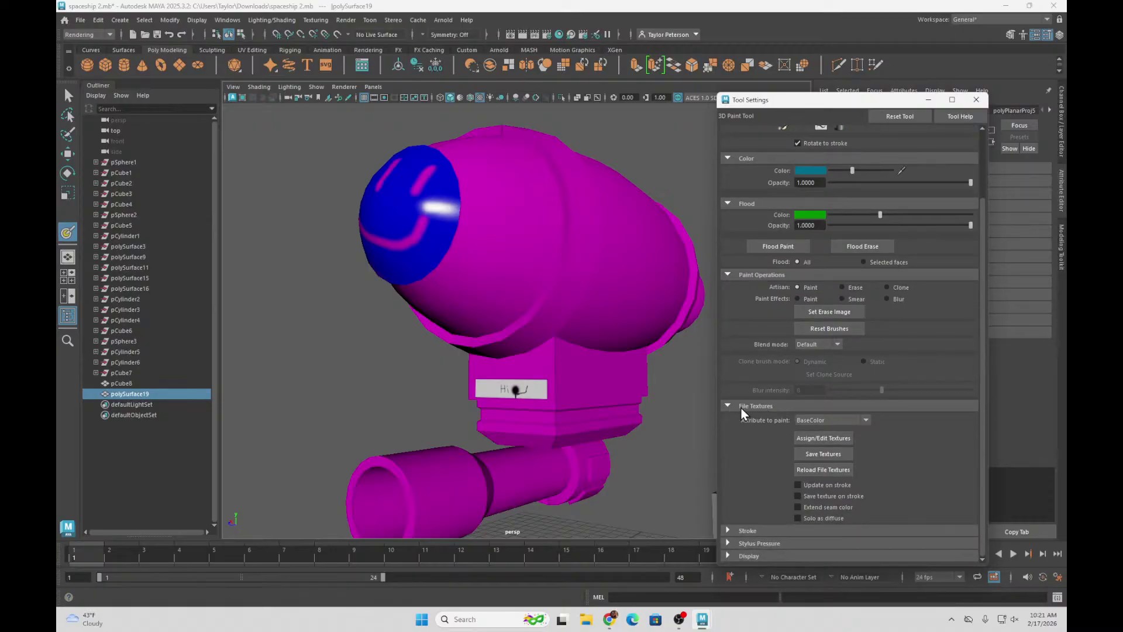
click(835, 440)
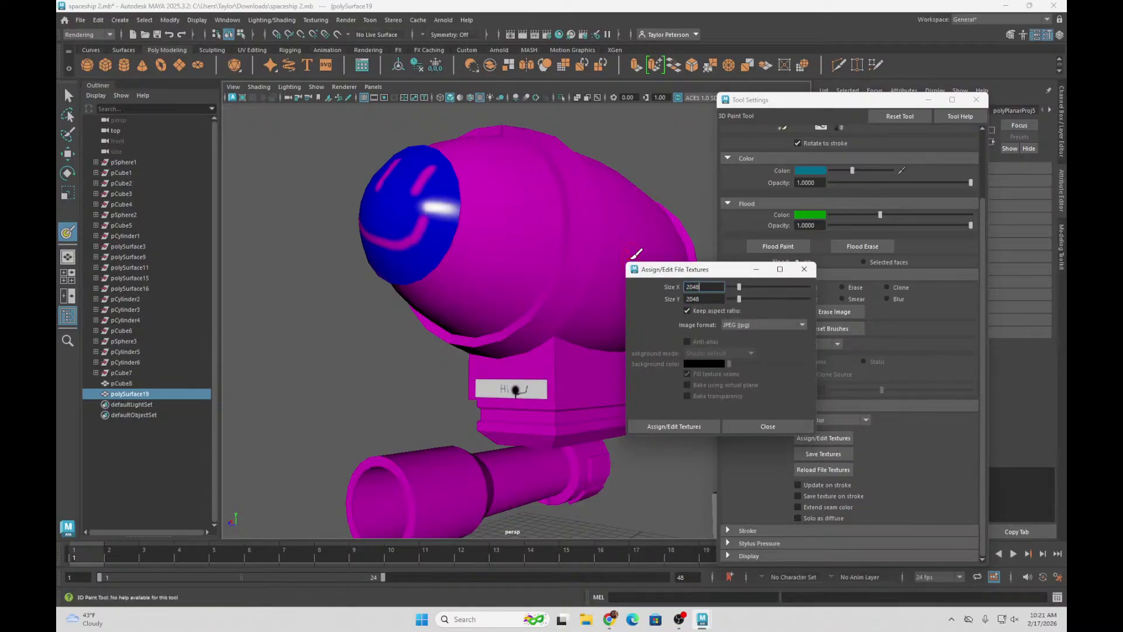
drag(655, 272, 565, 183)
click(618, 193)
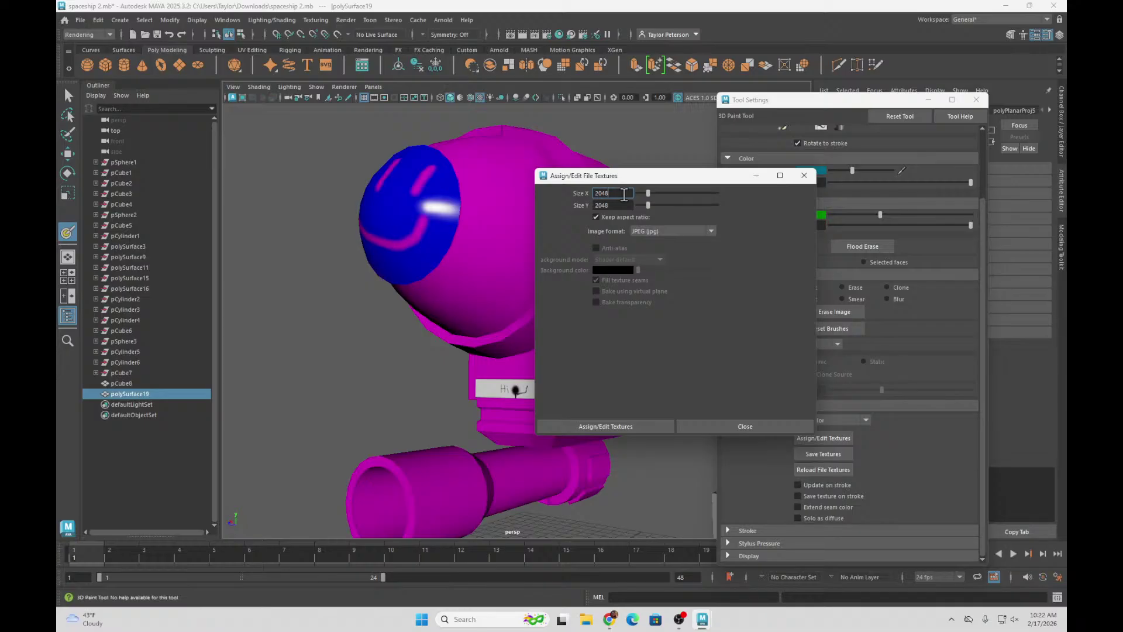
double_click(624, 193)
click(663, 232)
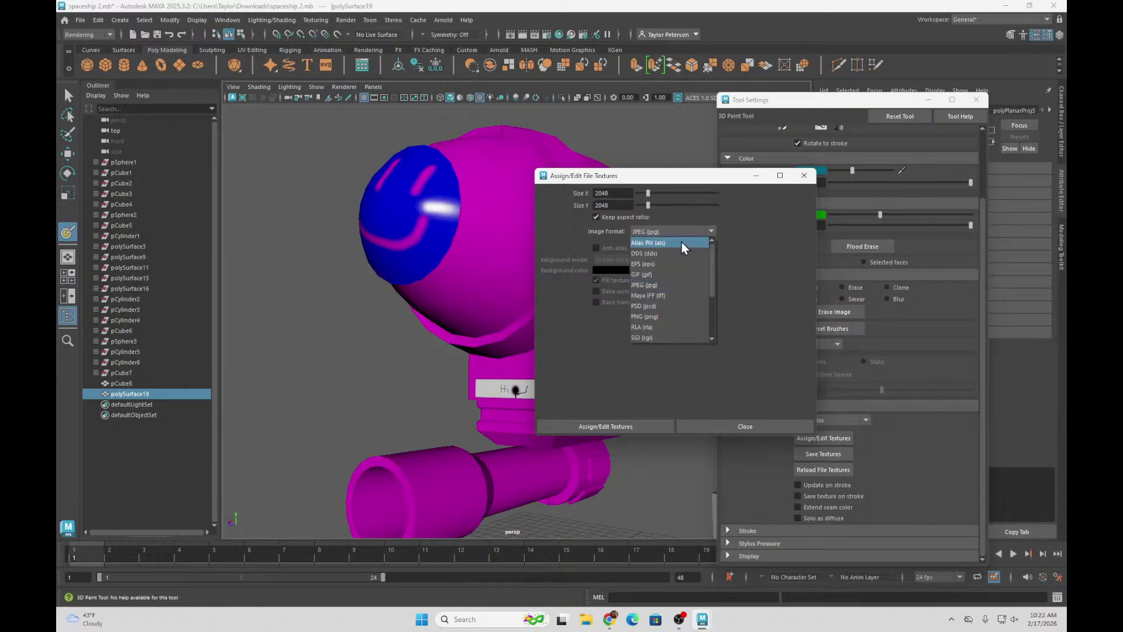
click(654, 286)
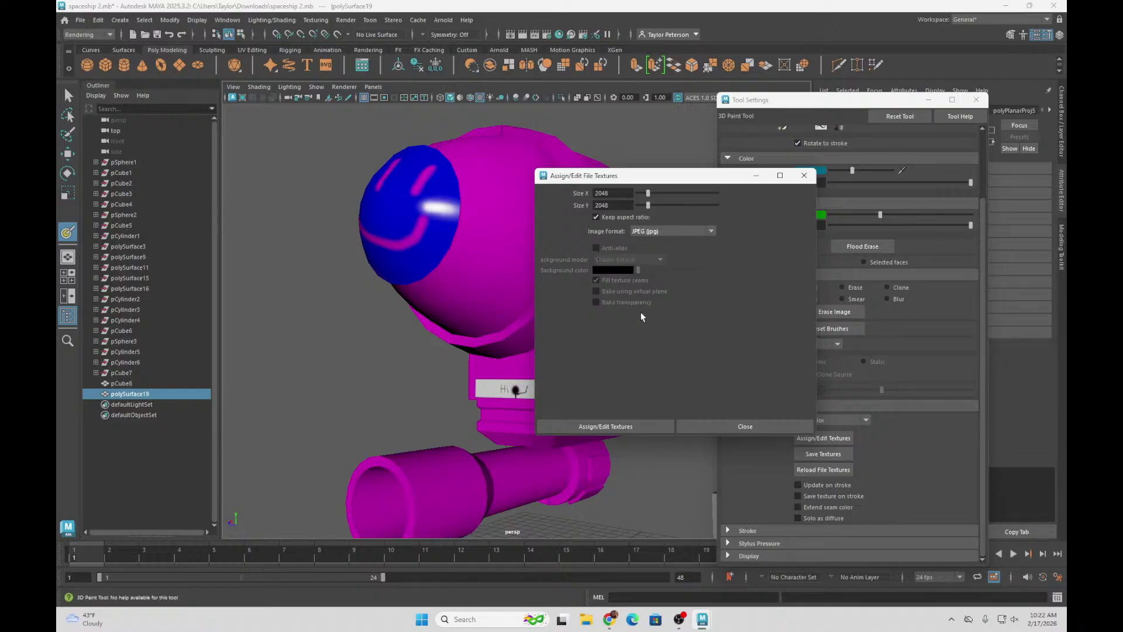
click(617, 432)
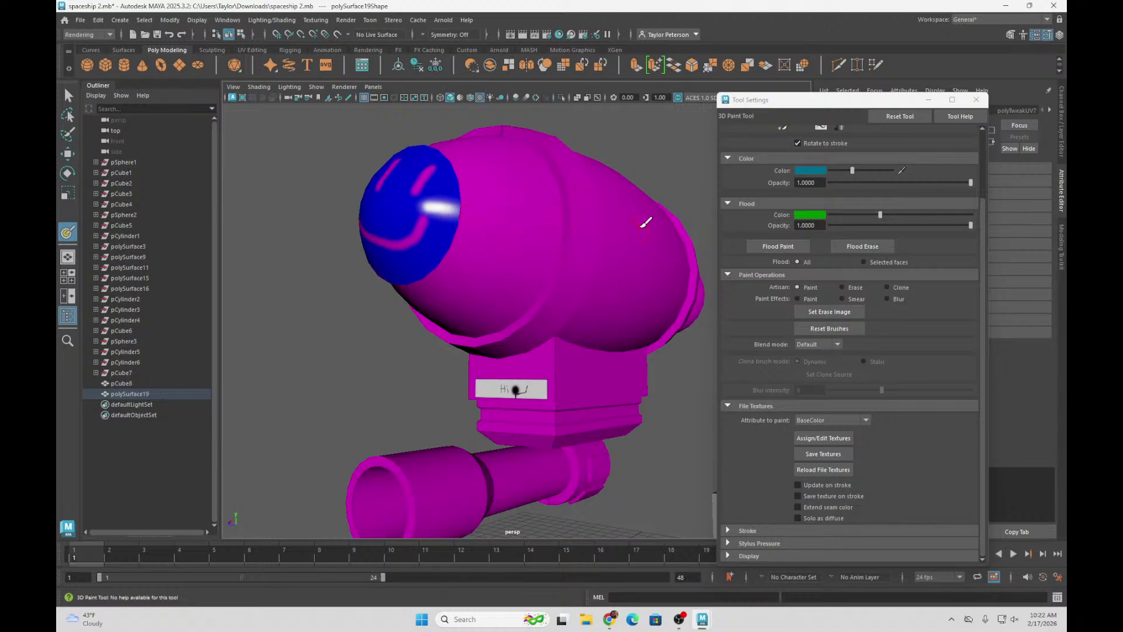
- Look over the Airbrush presets among the Paint Effects example brushes
scroll(835, 306, up, 3)
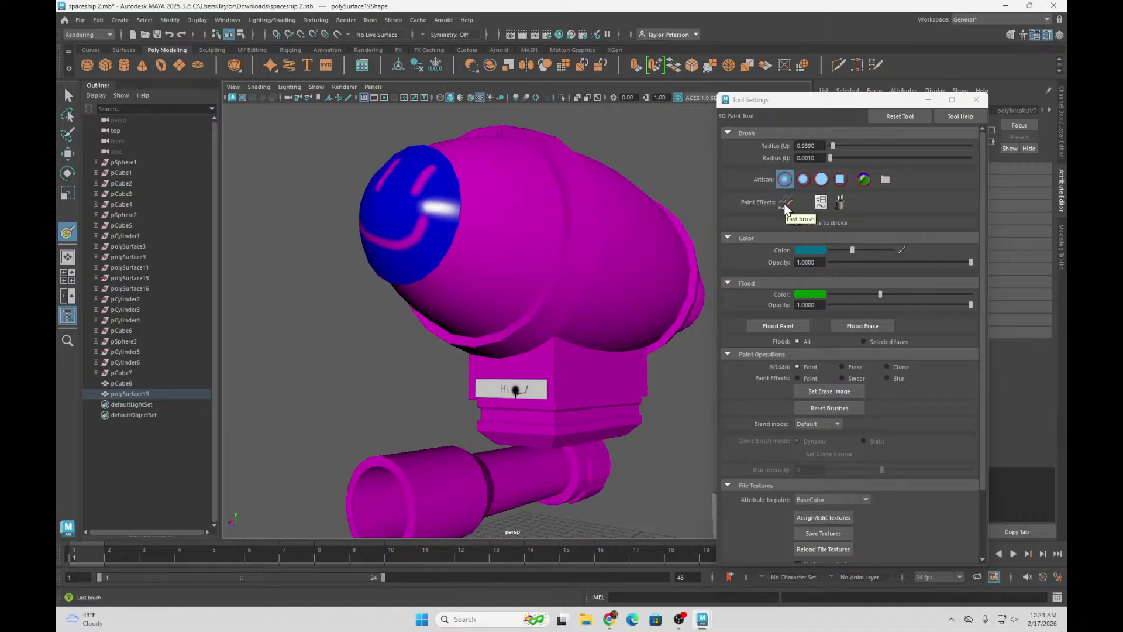
click(841, 203)
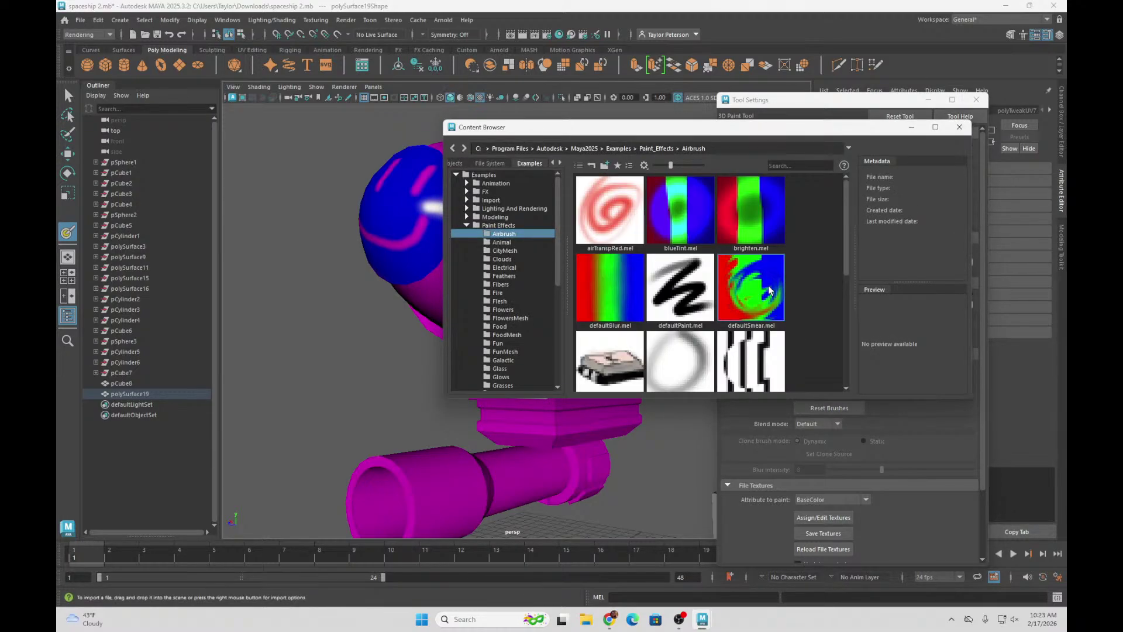
click(960, 127)
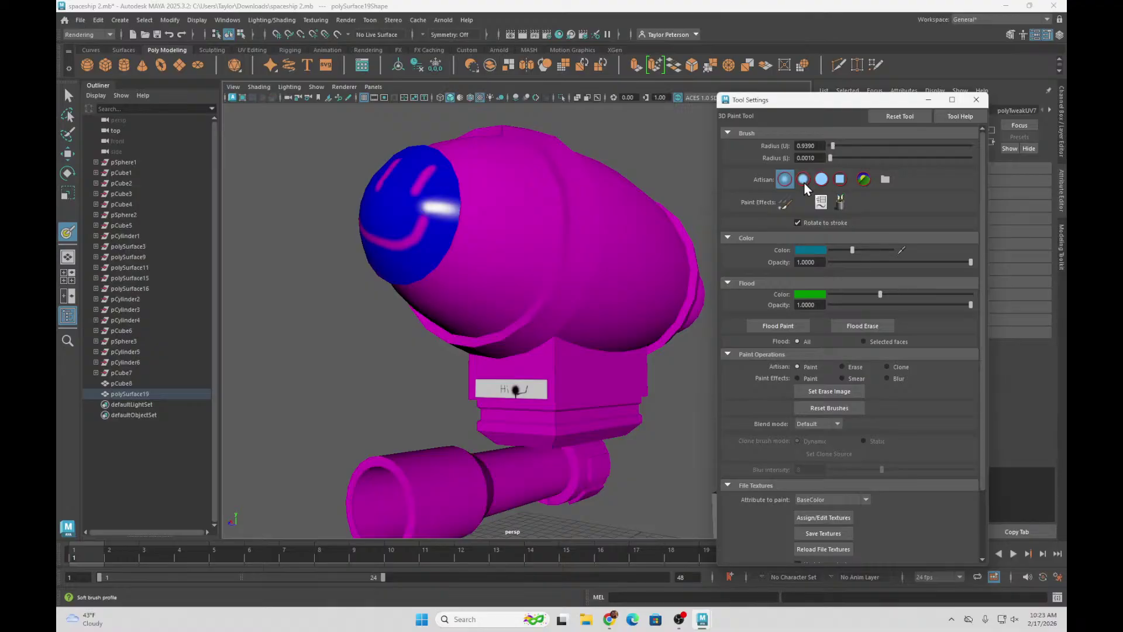
- Paint a dark teal test stroke behind the spaceship's nose, then cover that hull section with bright cyan strokes
mouse_move(544, 211)
mouse_down()
mouse_move(523, 258)
mouse_move(509, 190)
mouse_move(565, 225)
mouse_up()
click(810, 251)
click(803, 251)
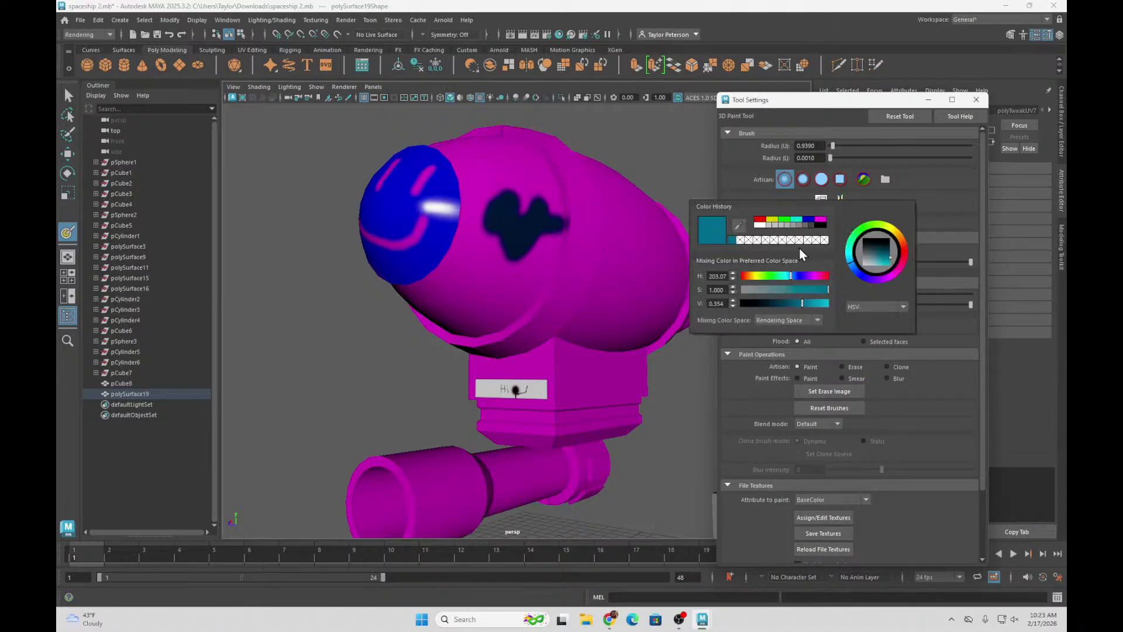
click(798, 220)
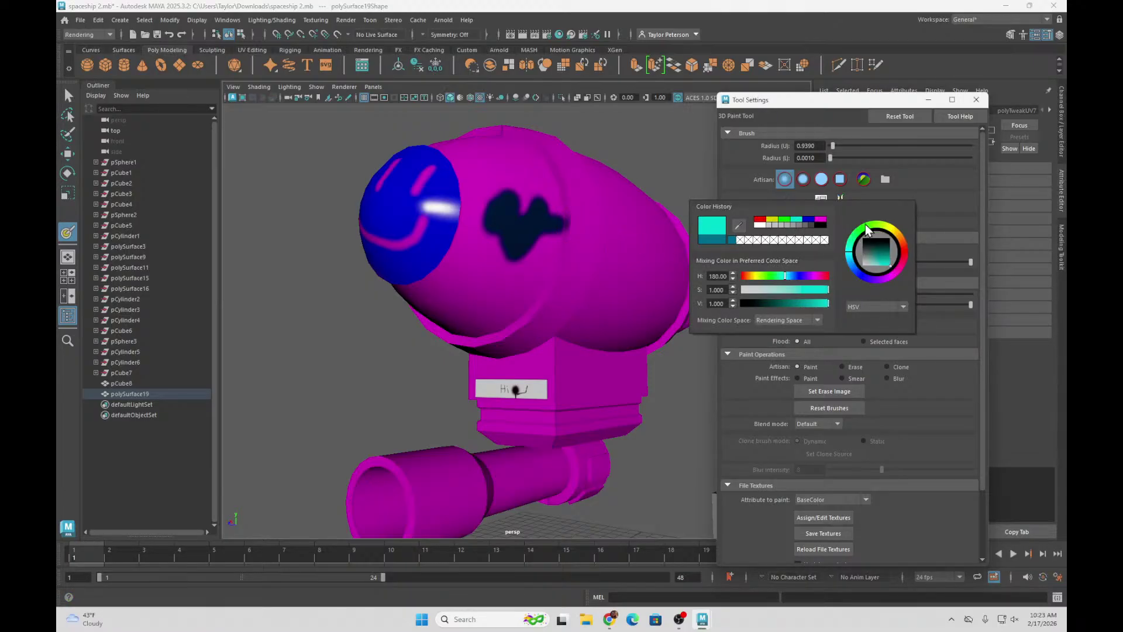
mouse_move(544, 208)
mouse_down()
mouse_move(527, 249)
mouse_move(518, 205)
mouse_move(504, 223)
mouse_move(491, 202)
mouse_move(526, 214)
mouse_up()
mouse_move(526, 238)
mouse_down()
mouse_move(494, 274)
mouse_move(466, 275)
mouse_move(496, 247)
mouse_move(487, 269)
mouse_move(511, 236)
mouse_move(500, 252)
mouse_move(478, 225)
mouse_move(488, 249)
mouse_move(485, 217)
mouse_move(529, 188)
mouse_move(551, 238)
mouse_move(556, 213)
mouse_move(544, 207)
mouse_move(510, 304)
mouse_move(513, 266)
mouse_up()
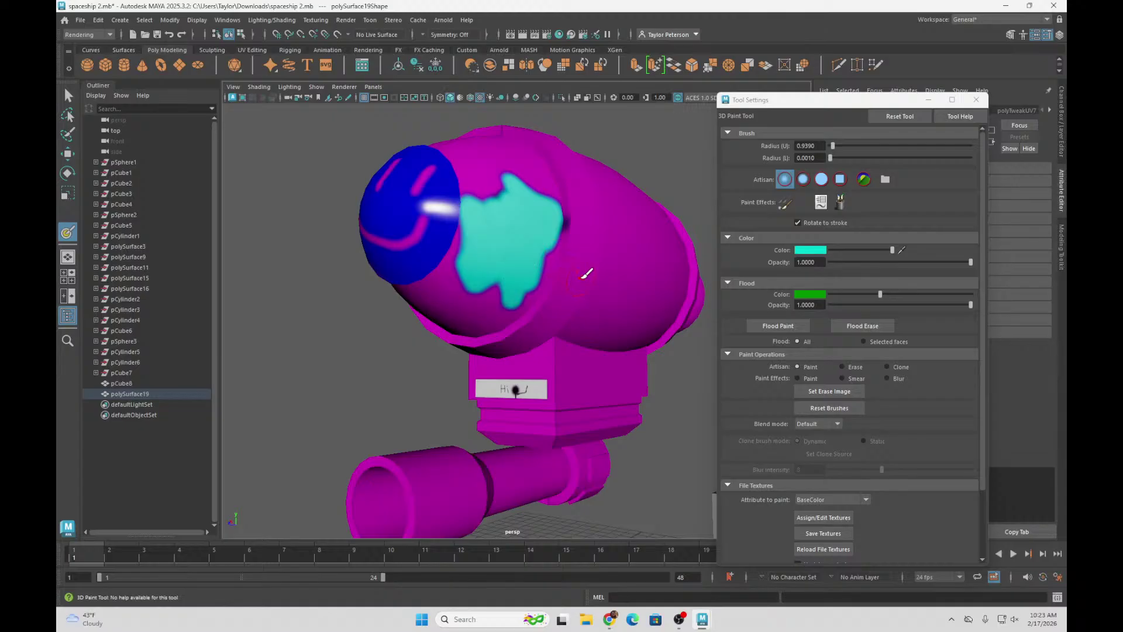
mouse_move(559, 202)
mouse_down()
mouse_move(518, 292)
mouse_move(525, 303)
mouse_move(547, 257)
mouse_move(532, 188)
mouse_move(488, 196)
mouse_move(476, 169)
mouse_move(501, 193)
mouse_move(506, 176)
mouse_move(478, 184)
mouse_move(440, 288)
mouse_move(487, 290)
mouse_move(500, 307)
mouse_move(507, 290)
mouse_move(509, 310)
mouse_move(523, 253)
mouse_up()
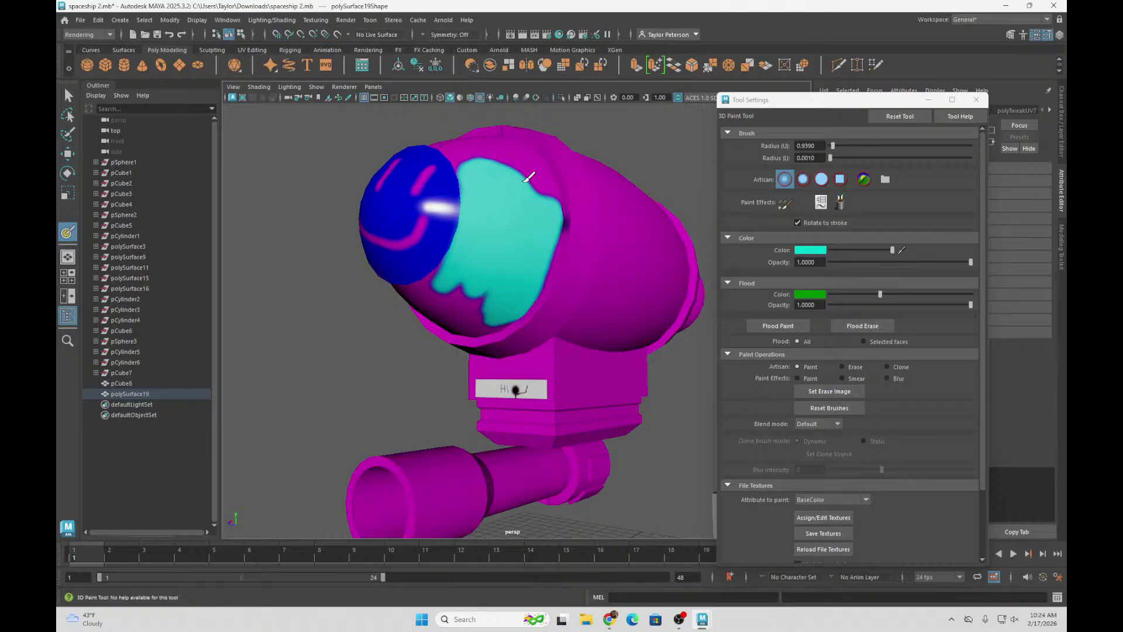
mouse_move(456, 285)
mouse_down()
mouse_move(469, 304)
mouse_move(489, 298)
mouse_move(468, 291)
mouse_up()
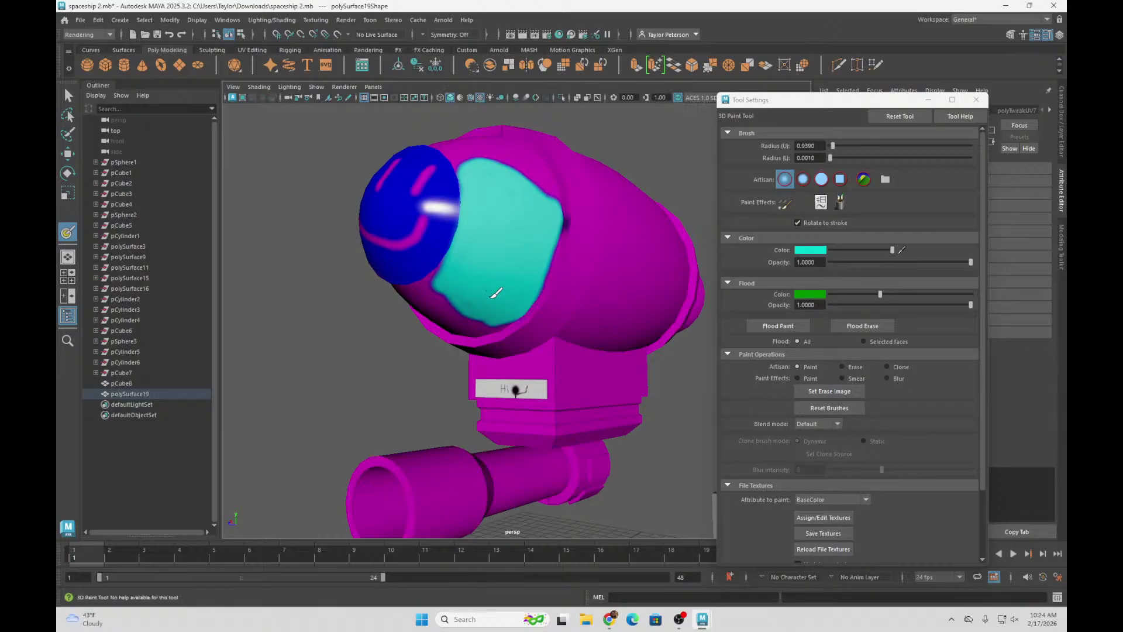
- Examine the cyan painted patch and its soft edges up close and from the side
alt+drag(496, 222, 431, 344)
scroll(532, 406, up, 10)
alt+middle_drag(532, 406, 589, 197)
scroll(589, 222, down, 3)
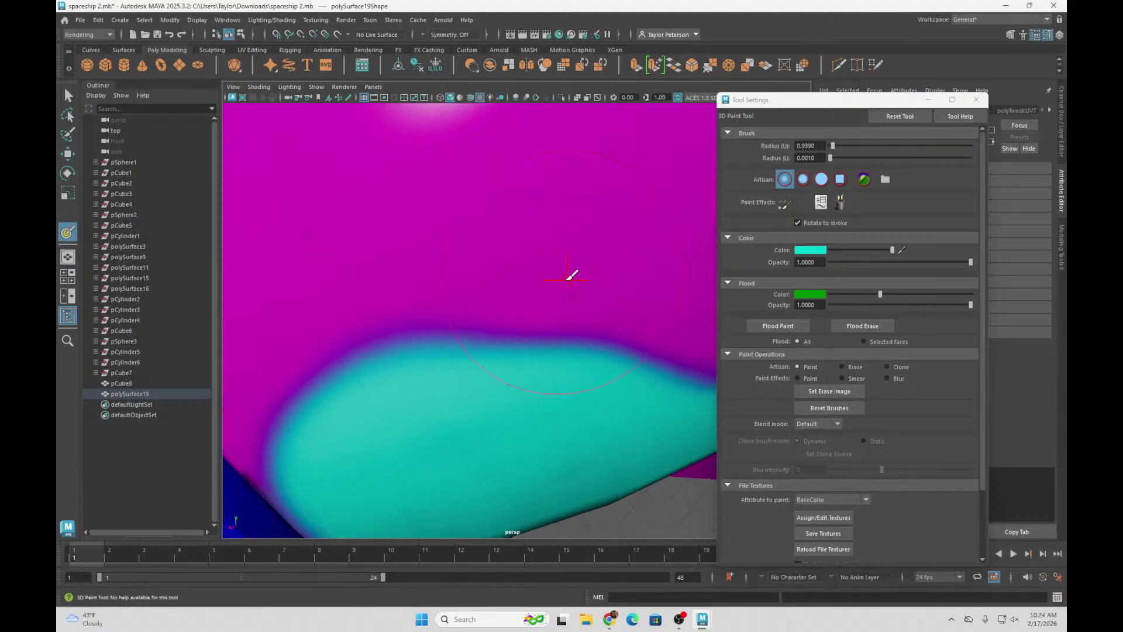
scroll(544, 351, down, 3)
alt+drag(526, 351, 451, 326)
mouse_move(547, 376)
alt+mouse_down()
mouse_move(571, 251)
mouse_move(509, 409)
mouse_move(494, 316)
mouse_move(507, 333)
alt+mouse_up()
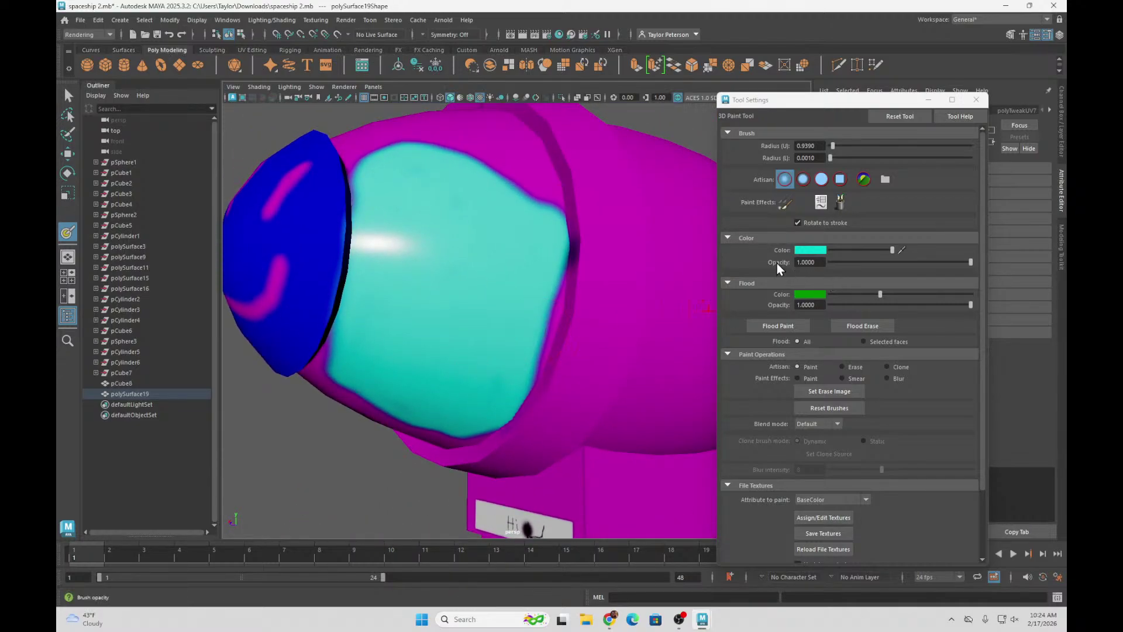
- Flood the entire spaceship texture with the green flood color at full opacity
click(778, 324)
click(779, 326)
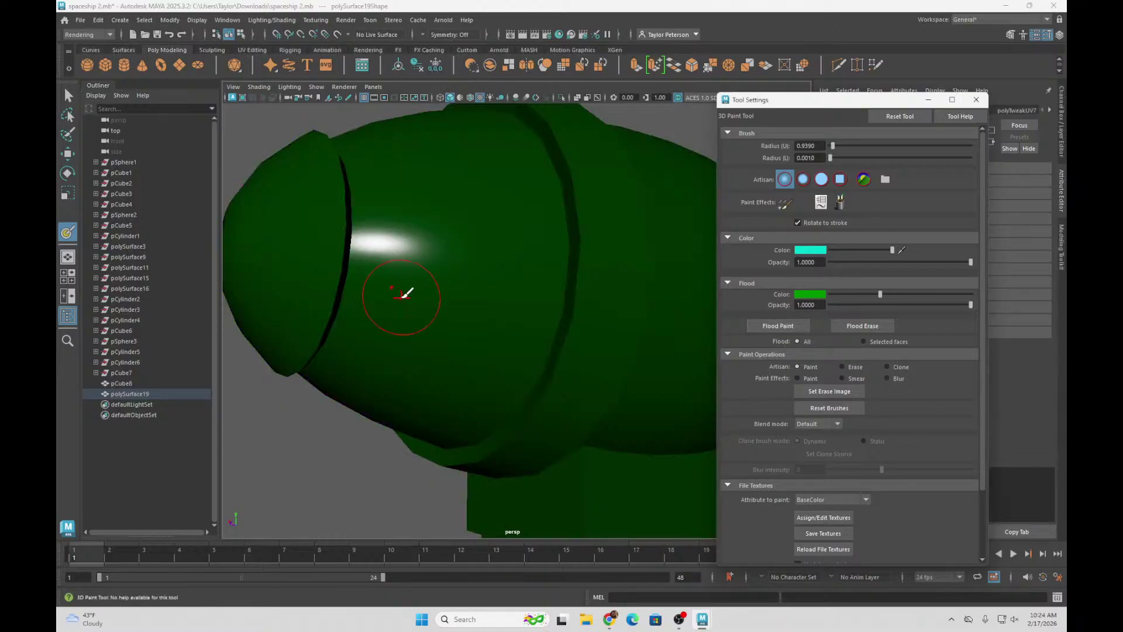
alt+drag(401, 294, 540, 293)
scroll(539, 292, up, 3)
scroll(564, 321, up, 3)
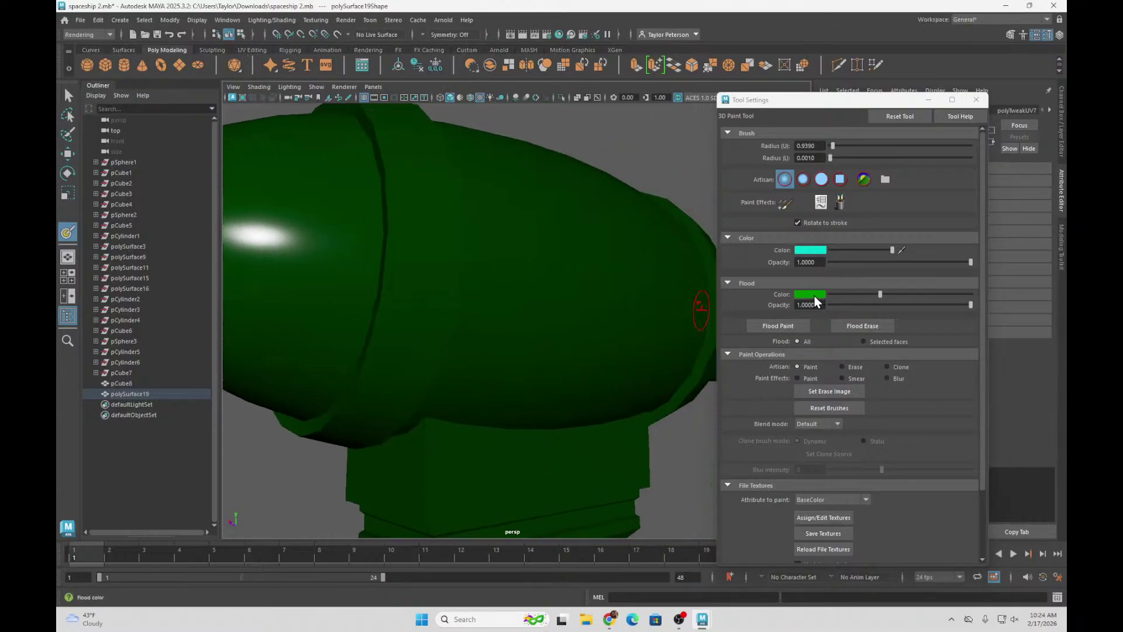
- Change the flood color to red and flood the entire spaceship texture with it
click(813, 295)
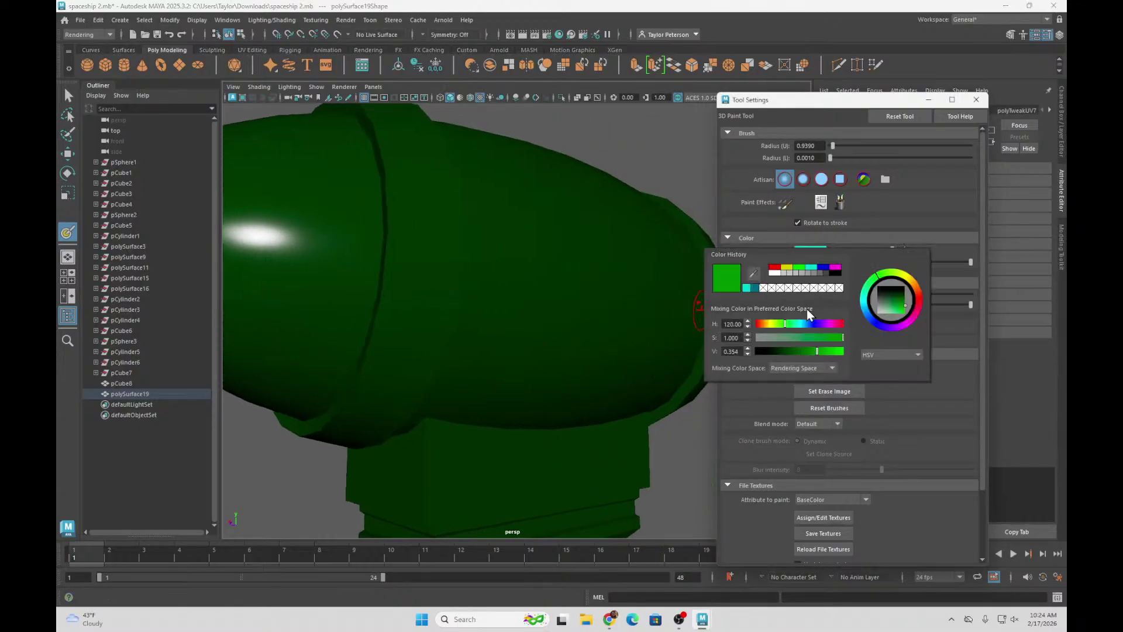
click(774, 268)
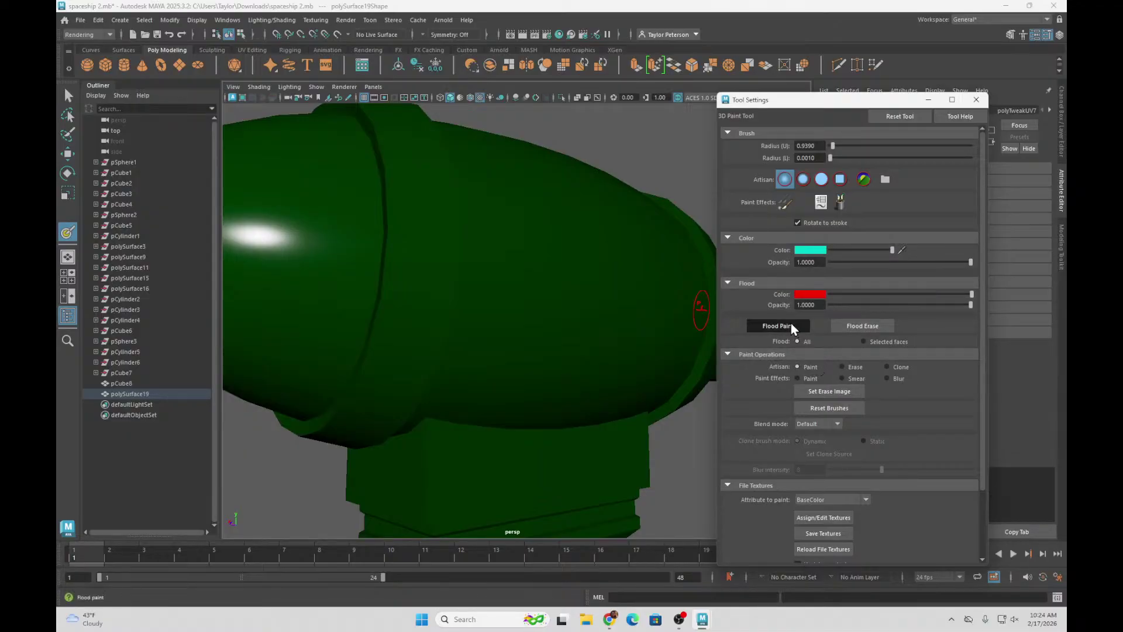
click(789, 326)
alt+drag(505, 282, 589, 282)
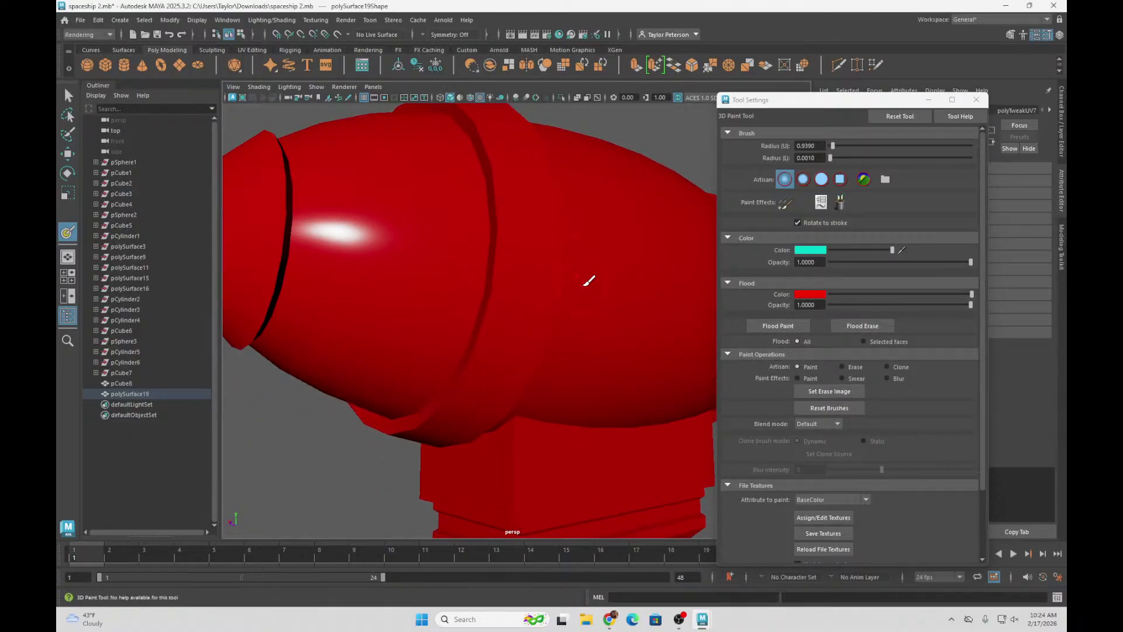
alt+right_drag(567, 279, 495, 261)
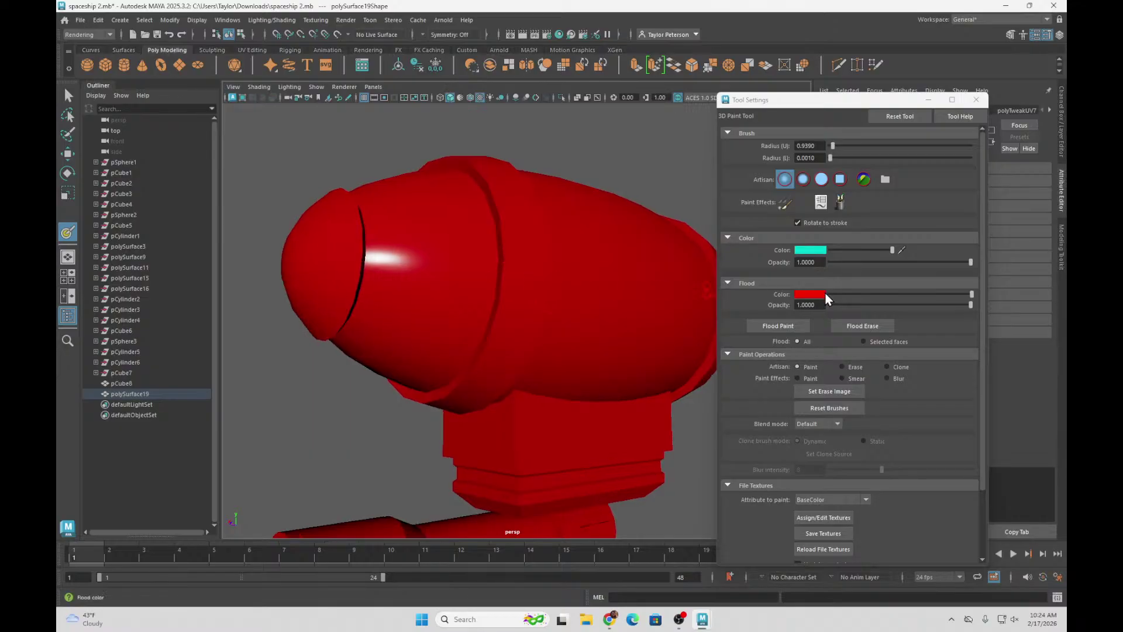
- Desaturate the flood color to grey and flood the entire spaceship texture with it
click(822, 294)
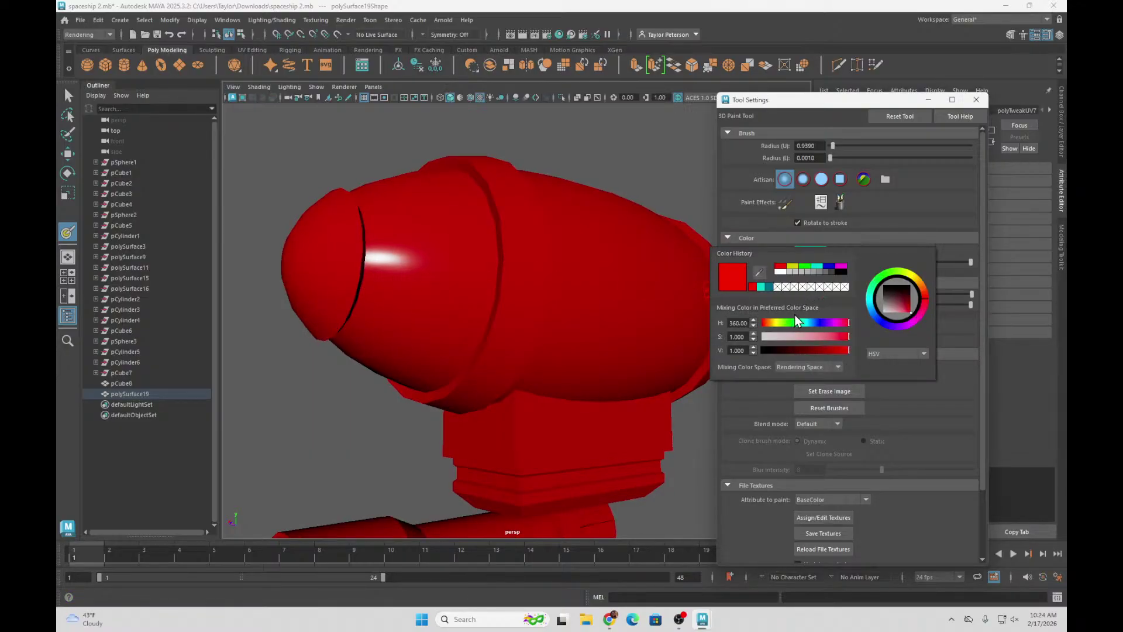
drag(793, 338, 770, 338)
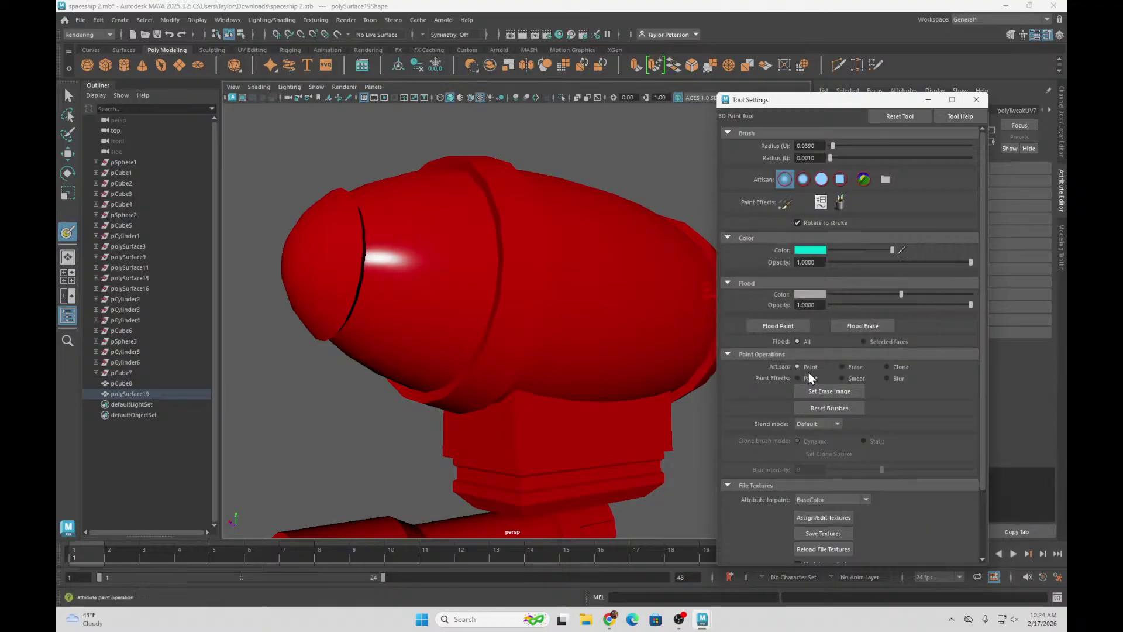
click(784, 326)
alt+drag(476, 271, 438, 270)
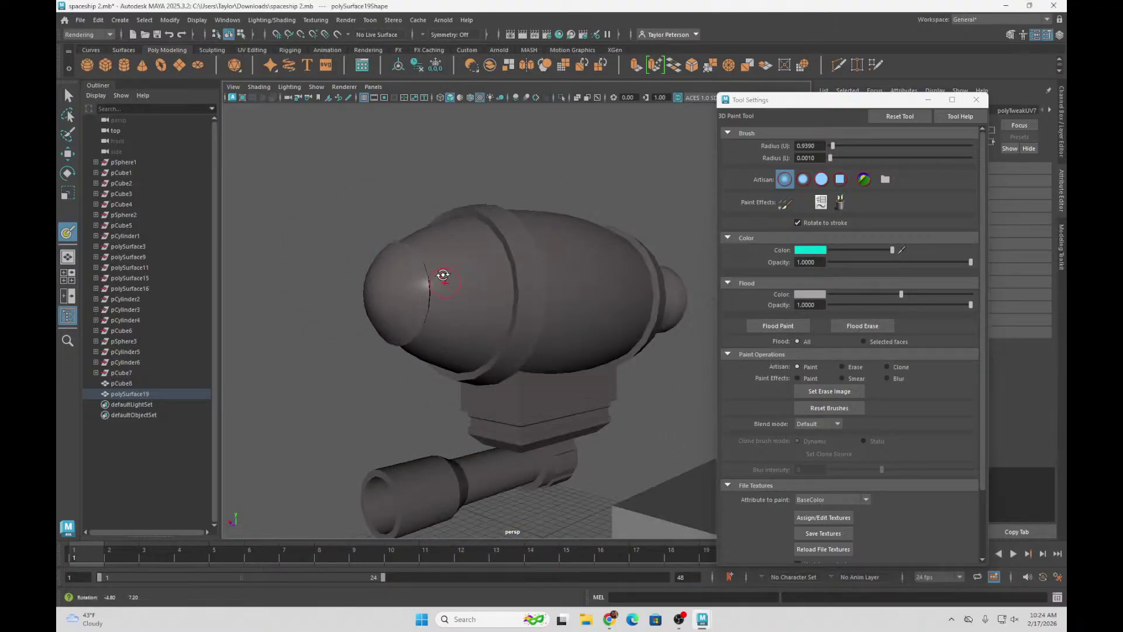
scroll(438, 271, up, 5)
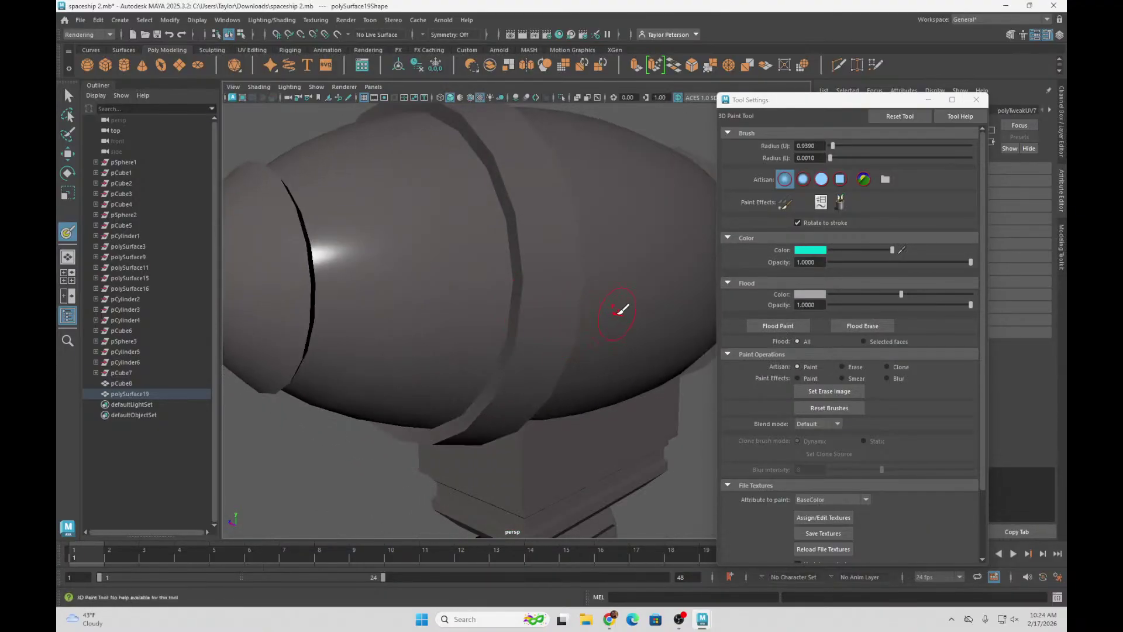
alt+drag(620, 310, 664, 301)
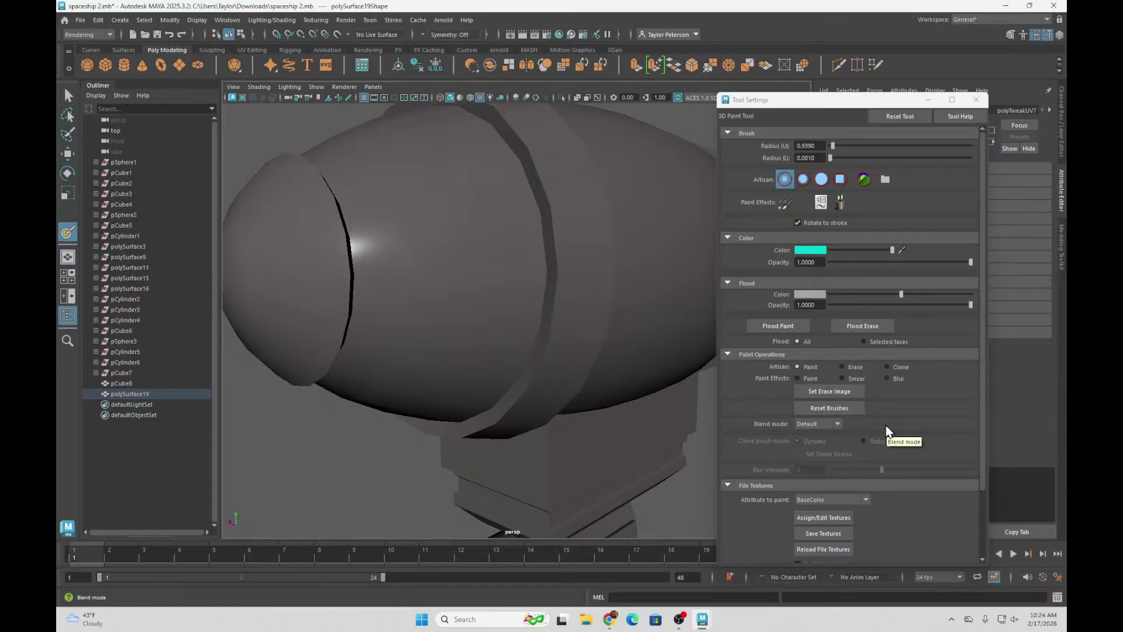
- Save the painted file textures to disk
scroll(887, 425, down, 3)
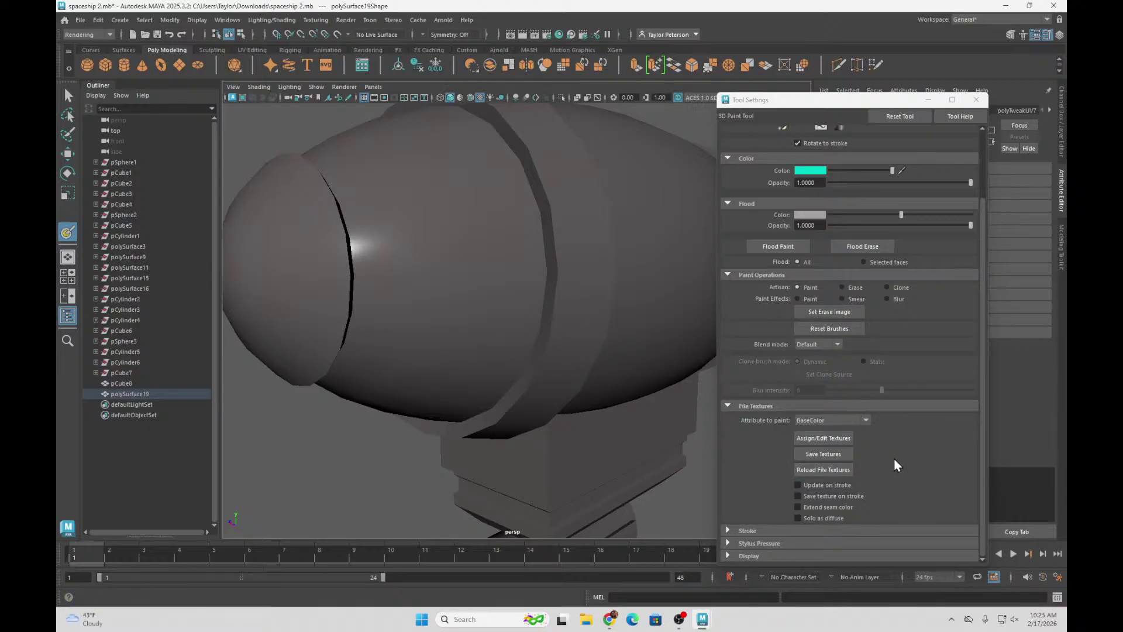
click(799, 451)
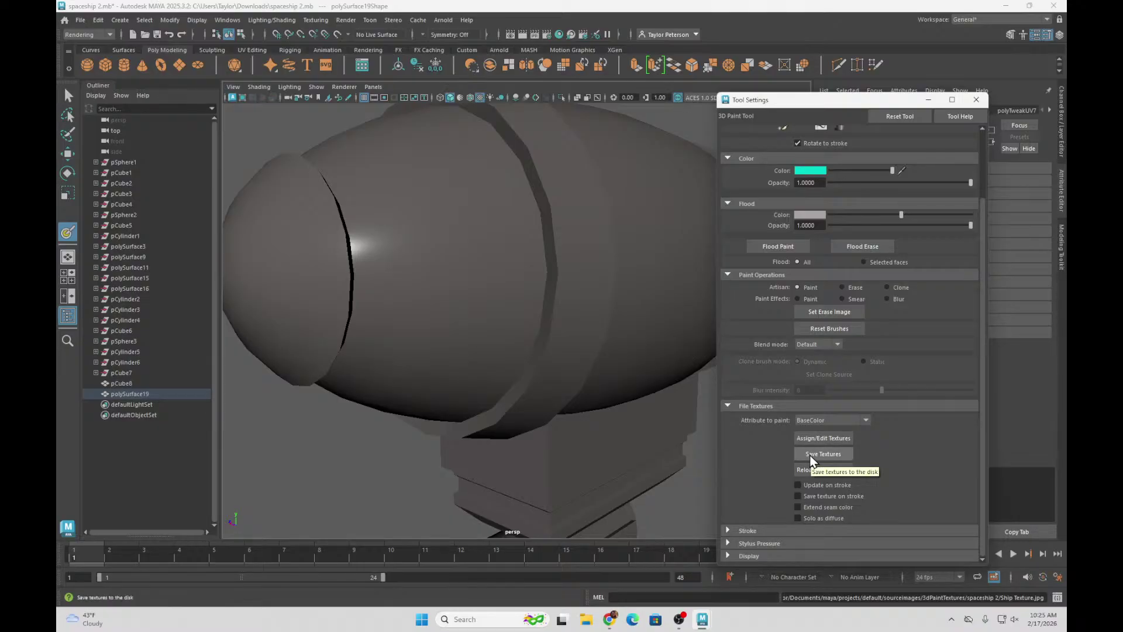
scroll(810, 459, up, 3)
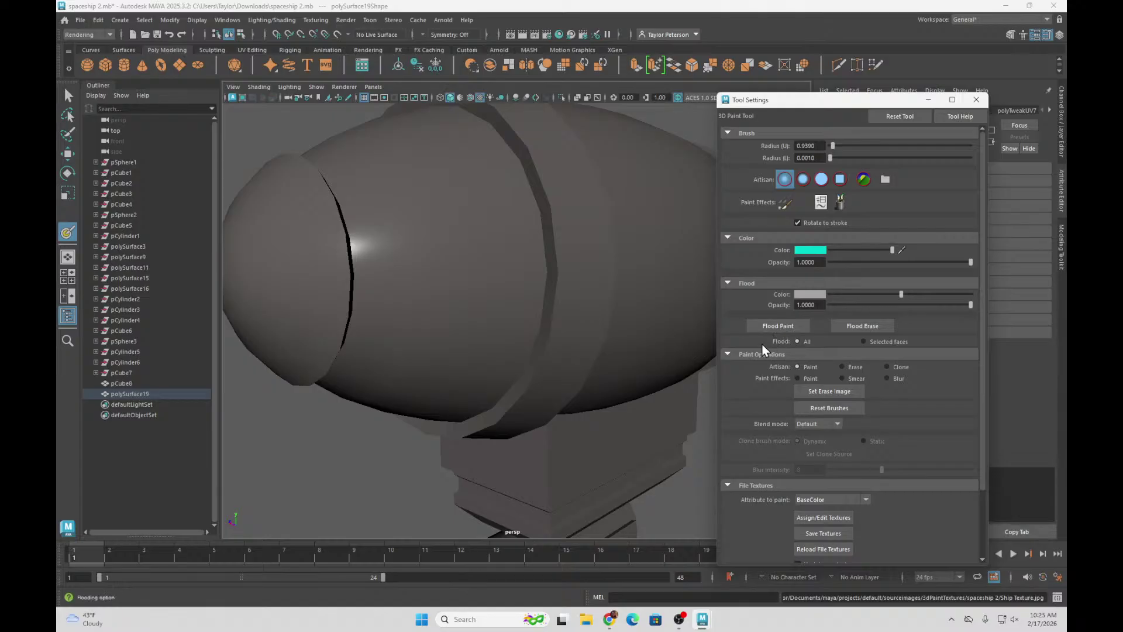
- Paint a cyan test stroke down the hull at the raised ring behind the nose section, then undo it
drag(584, 240, 595, 386)
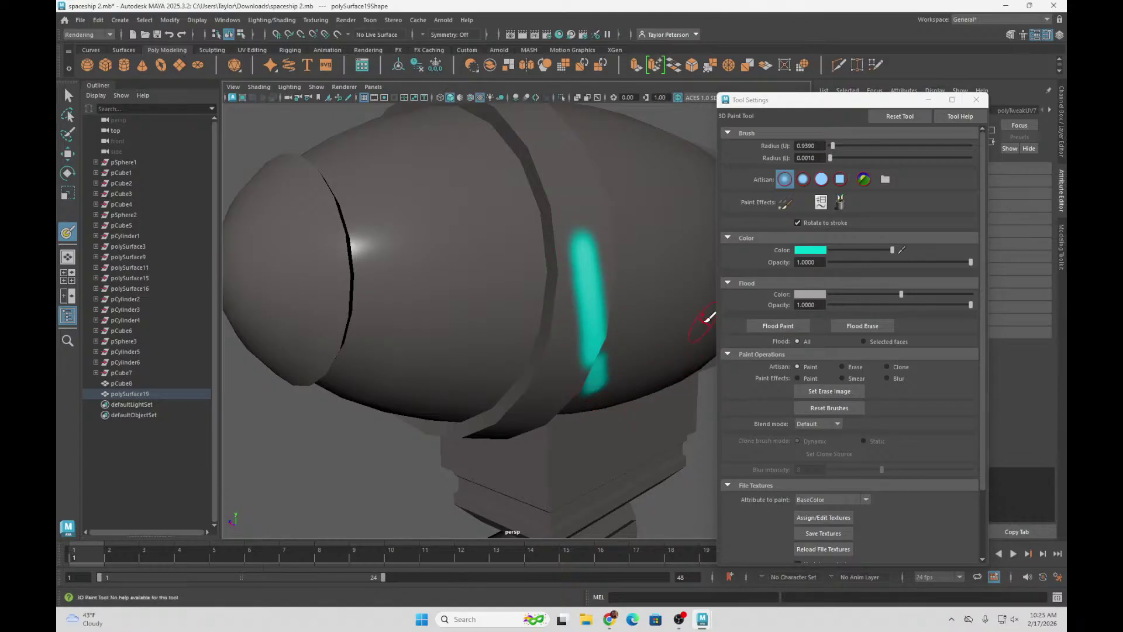
mouse_move(635, 331)
alt+mouse_down()
mouse_move(557, 318)
mouse_move(618, 336)
alt+mouse_up()
key(ctrl+z)
mouse_move(606, 326)
alt+middle_down()
mouse_move(564, 358)
mouse_move(602, 343)
alt+middle_up()
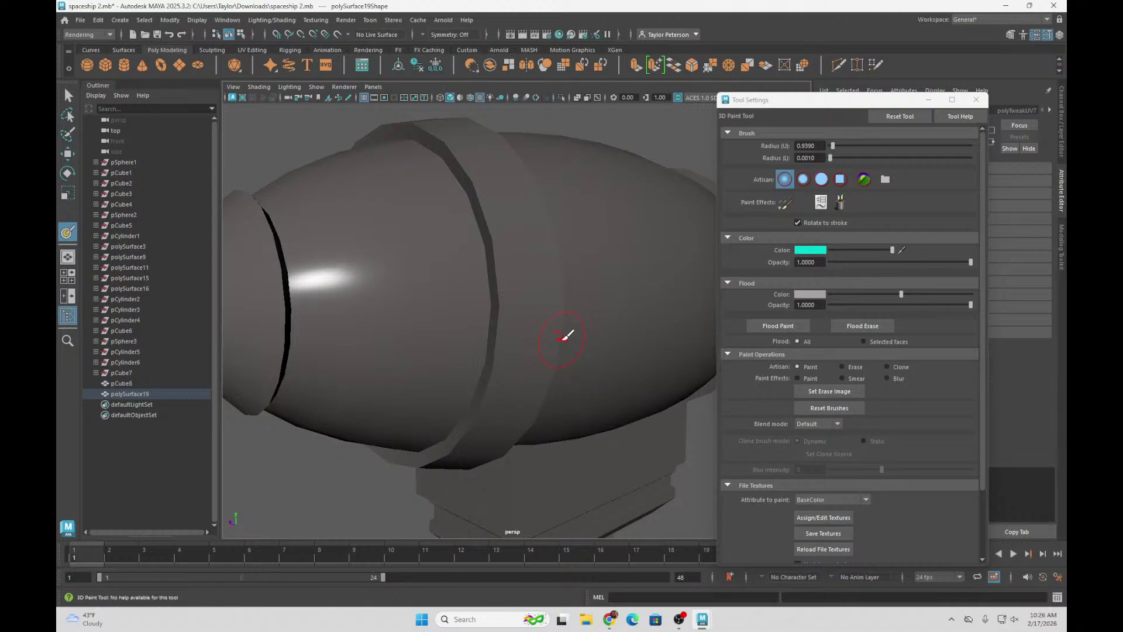
- Switch the spaceship to face selection and select the full loop of faces around the front raised ring
click(67, 153)
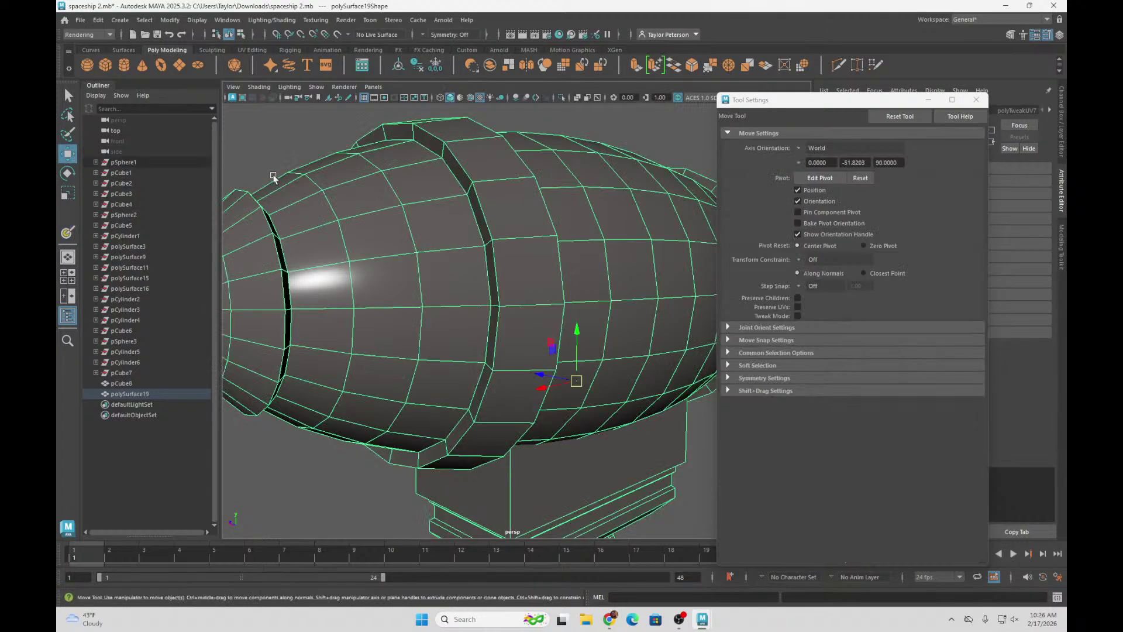
right_drag(511, 227, 486, 176)
click(489, 163)
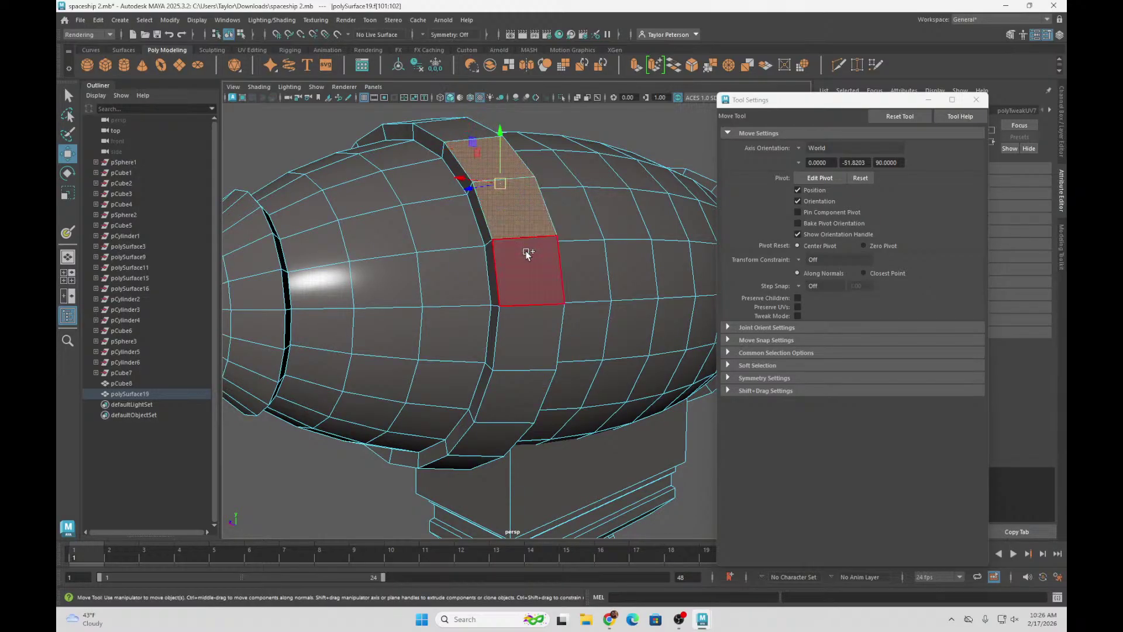
shift+double_click(515, 266)
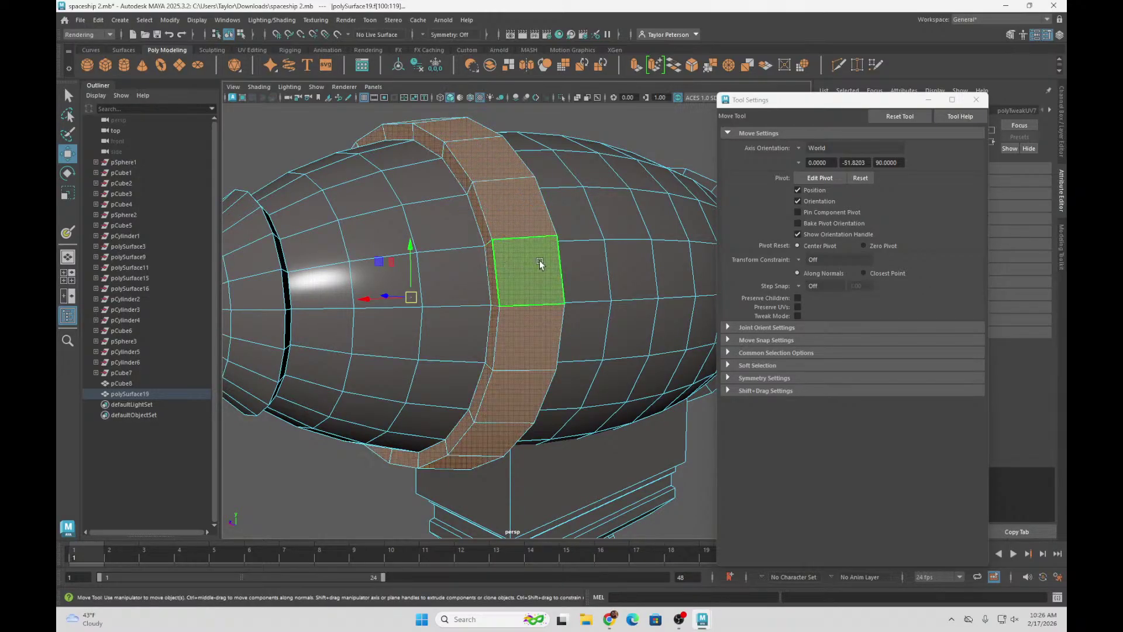
alt+drag(540, 260, 376, 268)
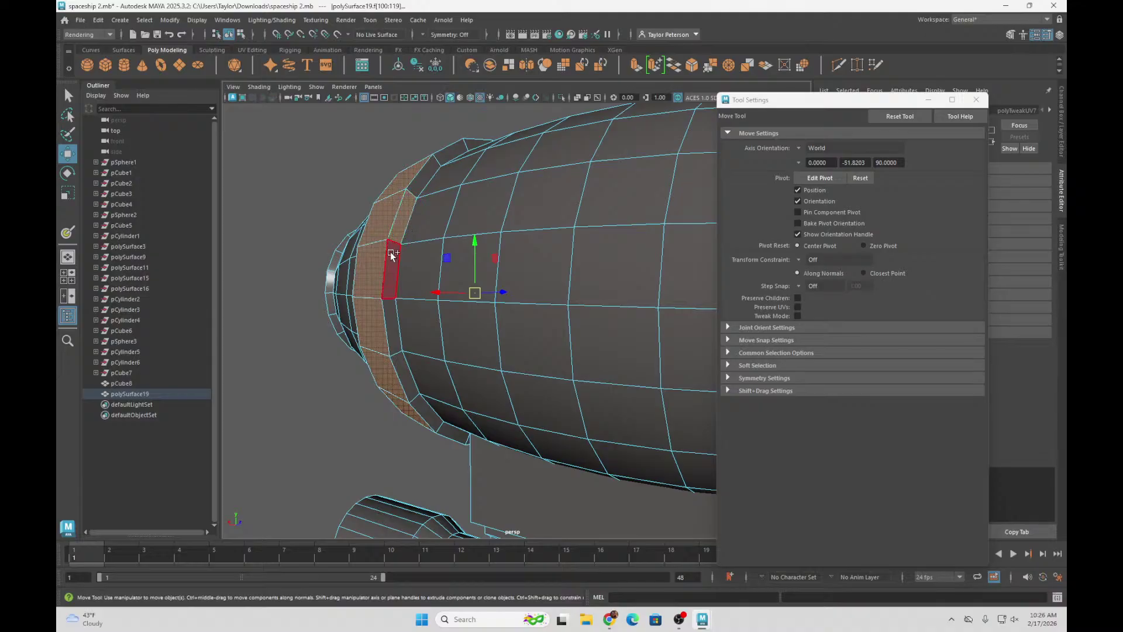
alt+drag(416, 234, 535, 233)
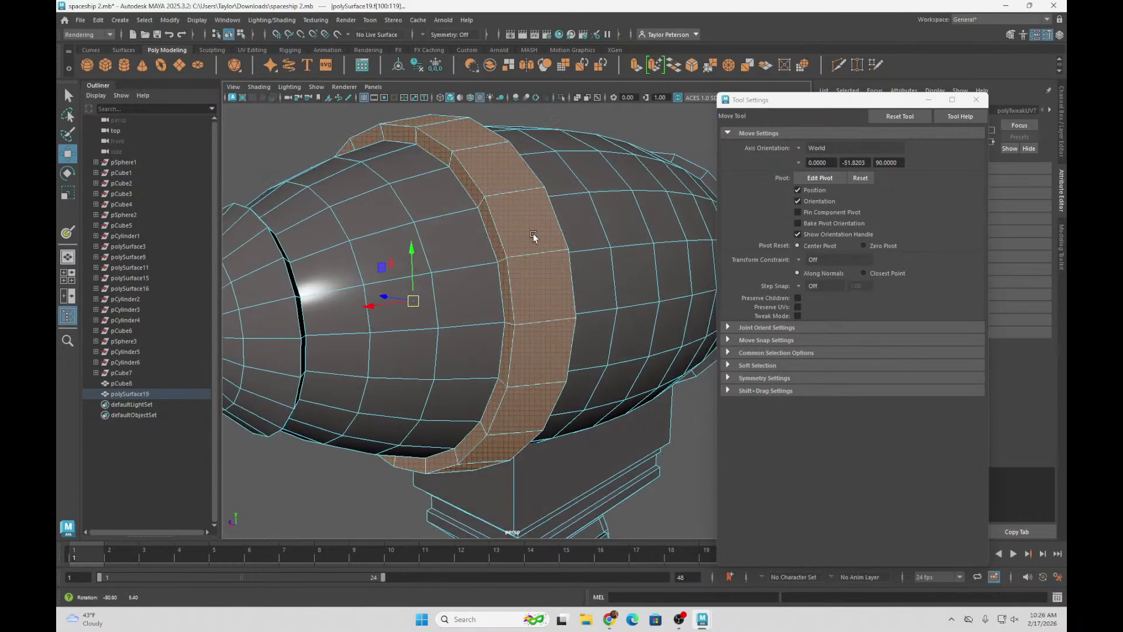
- Reopen the 3D Paint Tool with its settings and paint cyan strokes over the selected ring faces
click(316, 20)
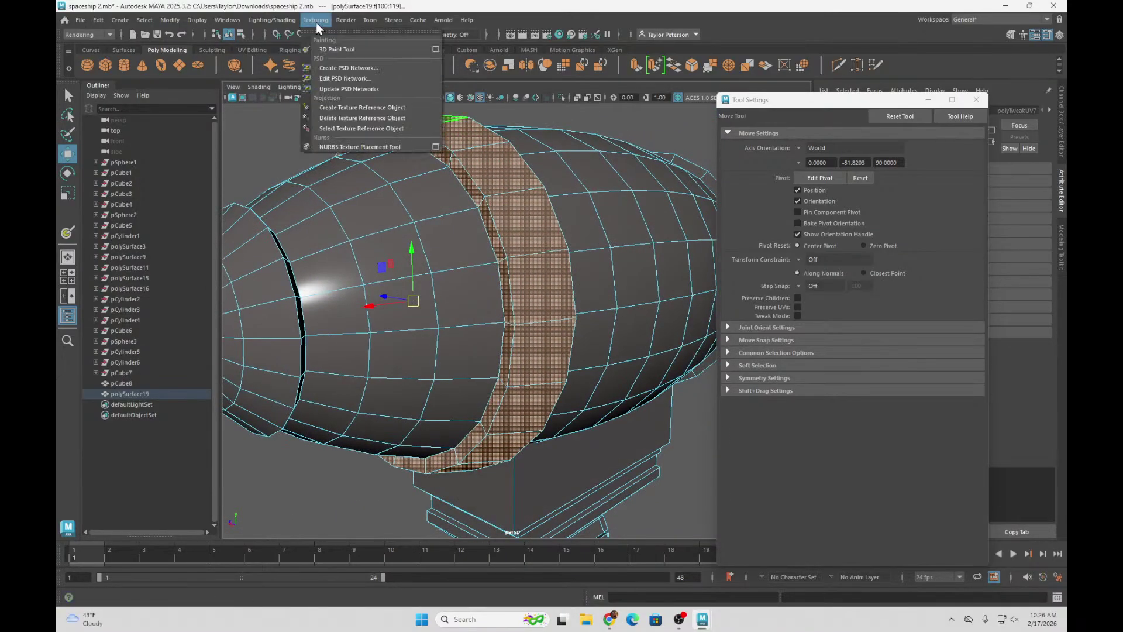
click(434, 50)
alt+drag(575, 235, 434, 233)
alt+right_drag(433, 233, 534, 180)
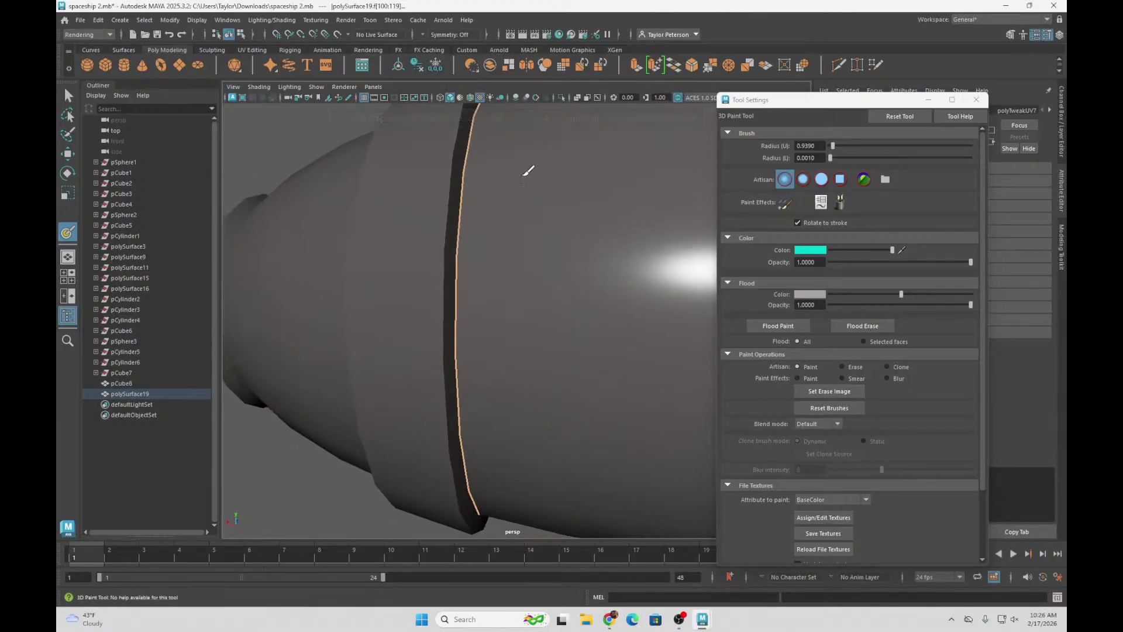
alt+drag(464, 240, 486, 176)
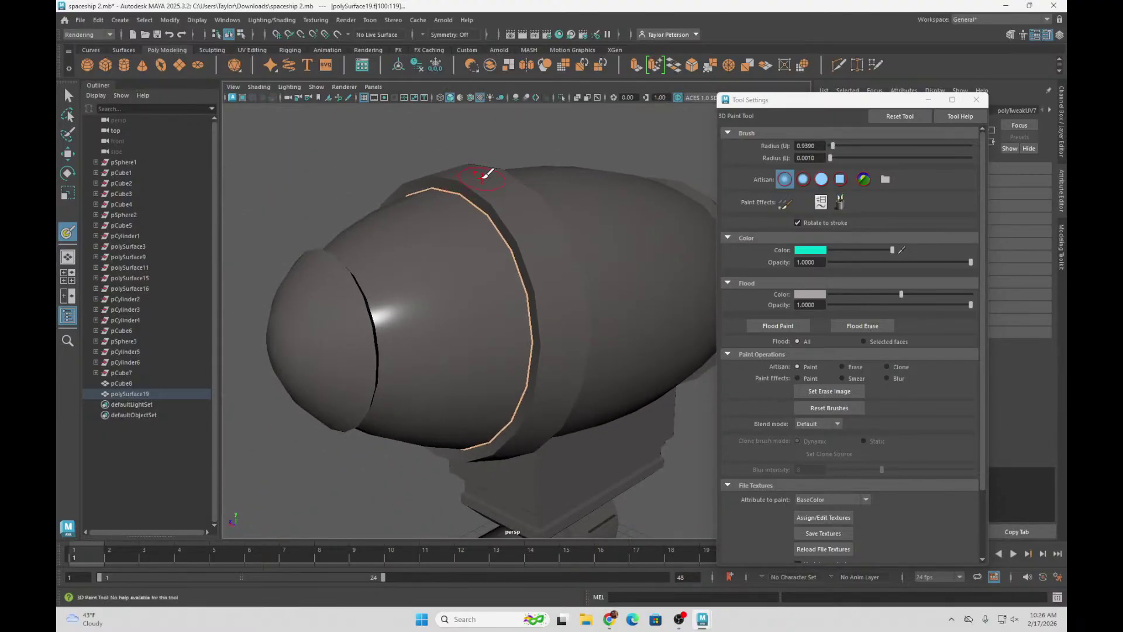
mouse_move(489, 229)
mouse_down()
mouse_move(556, 248)
mouse_move(553, 226)
mouse_move(482, 184)
mouse_move(472, 189)
mouse_move(577, 218)
mouse_move(556, 263)
mouse_move(507, 258)
mouse_move(572, 268)
mouse_move(675, 346)
mouse_move(526, 354)
mouse_move(572, 321)
mouse_move(578, 340)
mouse_move(466, 354)
mouse_move(444, 266)
mouse_move(450, 241)
mouse_move(454, 293)
mouse_move(453, 214)
mouse_move(473, 252)
mouse_move(480, 193)
mouse_move(451, 386)
mouse_move(556, 345)
mouse_up()
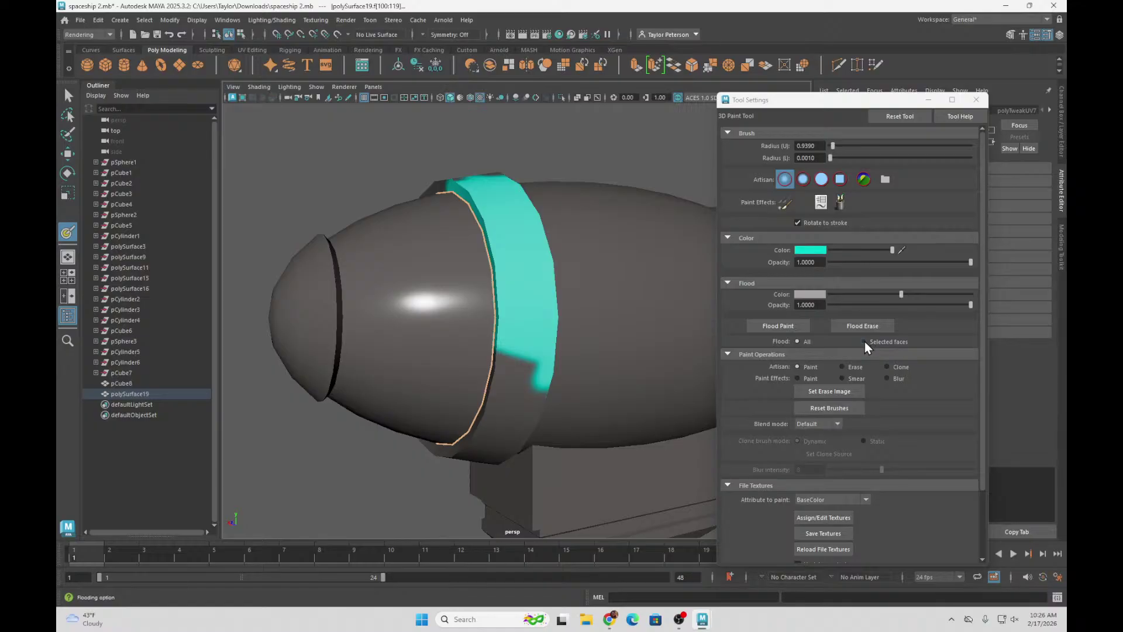
- Limit flooding to the selected faces, set the flood color to cyan and flood the front ring
click(800, 293)
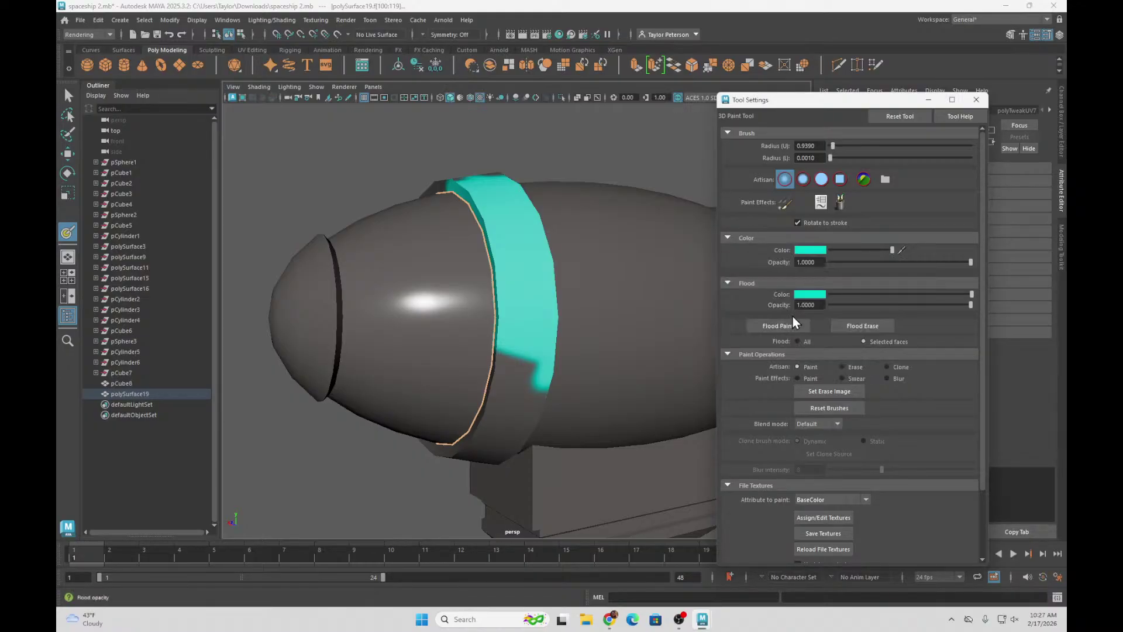
click(787, 326)
mouse_move(493, 241)
alt+mouse_down()
mouse_move(614, 251)
mouse_move(451, 233)
mouse_move(374, 252)
alt+mouse_up()
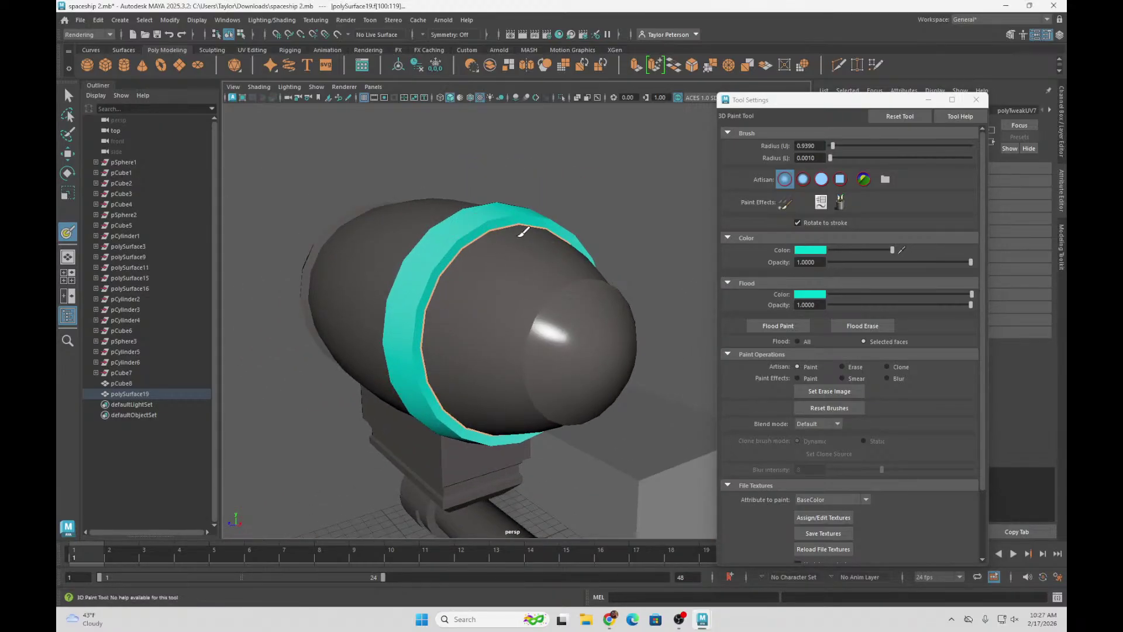
alt+drag(532, 233, 371, 226)
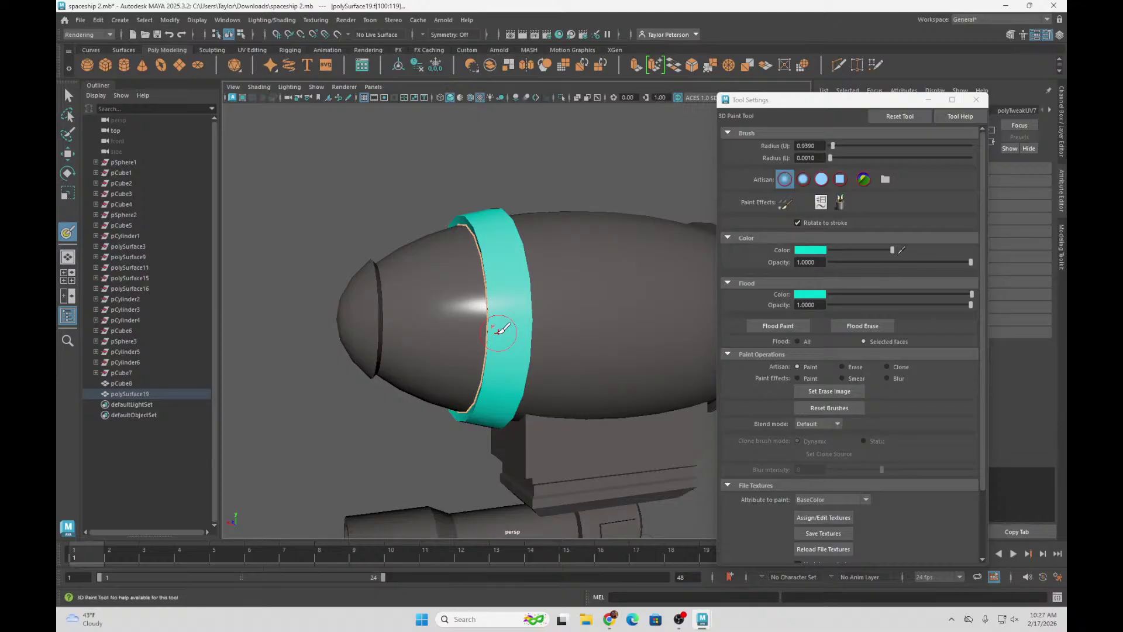
mouse_move(501, 269)
alt+mouse_down()
mouse_move(478, 263)
mouse_move(509, 286)
mouse_move(441, 276)
mouse_move(511, 286)
mouse_move(497, 295)
alt+mouse_up()
- Switch to the Move Tool, return the spaceship to object mode and deselect it
click(69, 154)
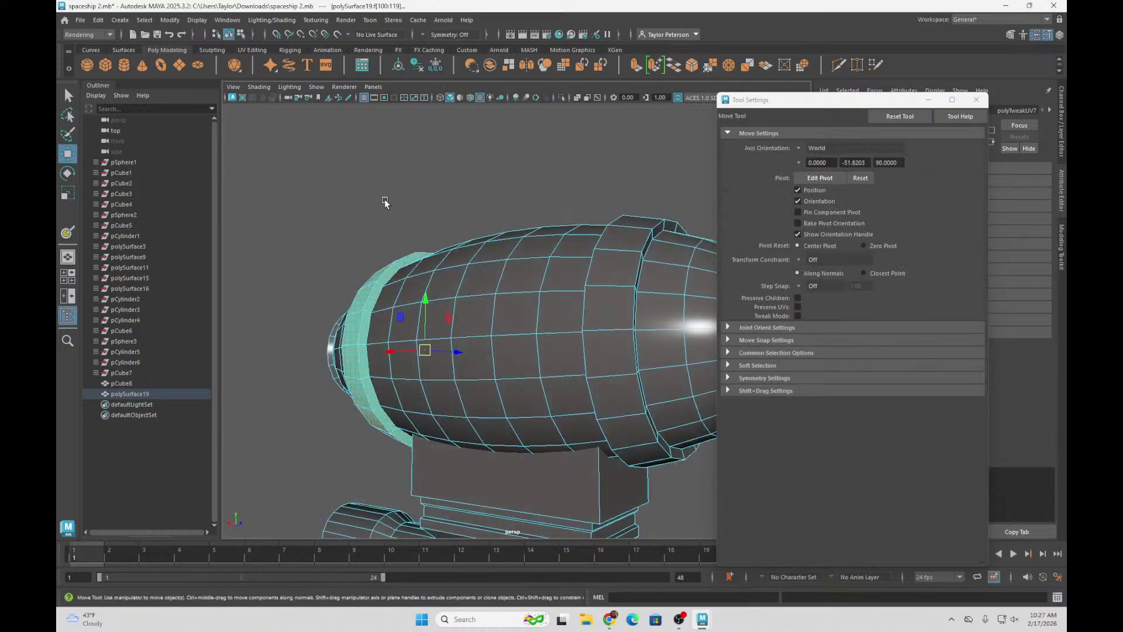
alt+drag(385, 202, 414, 219)
right_drag(328, 247, 383, 233)
click(409, 183)
- Examine the cyan ring's rear edge up close where it meets the grey hull
scroll(371, 183, down, 3)
alt+drag(371, 184, 495, 206)
scroll(468, 234, up, 5)
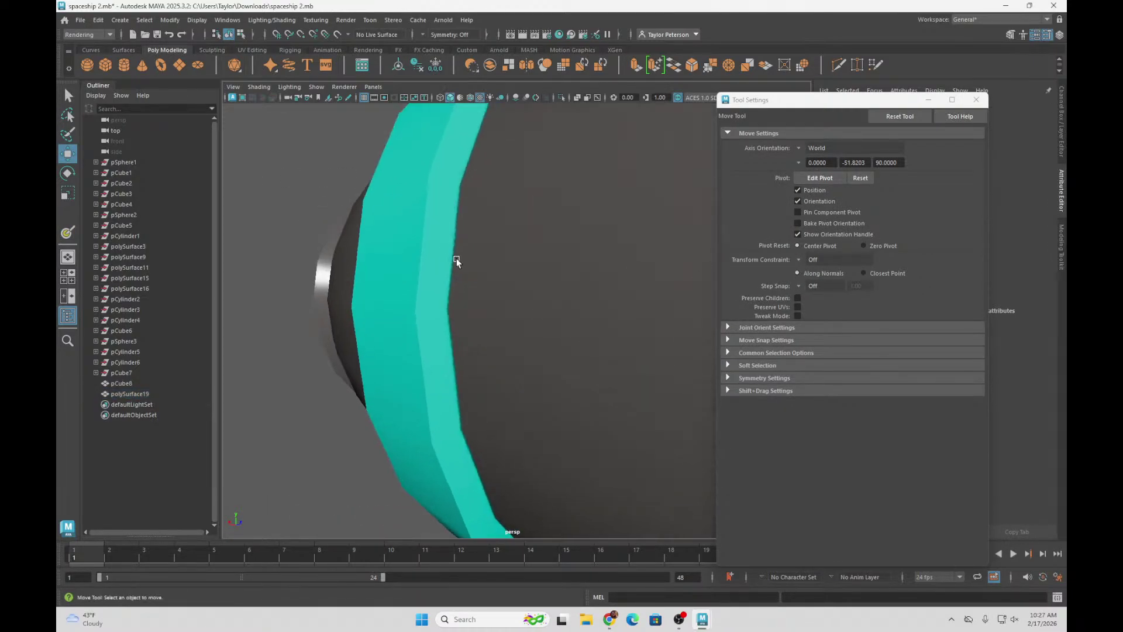
alt+drag(456, 258, 479, 263)
alt+right_drag(479, 263, 515, 188)
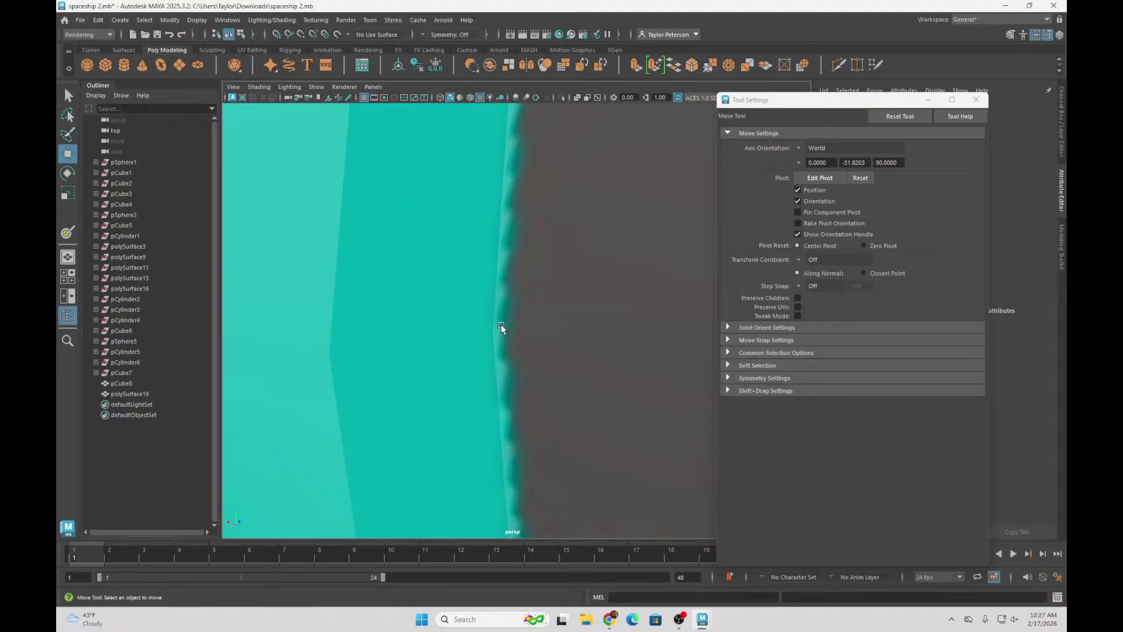
alt+right_drag(527, 233, 493, 258)
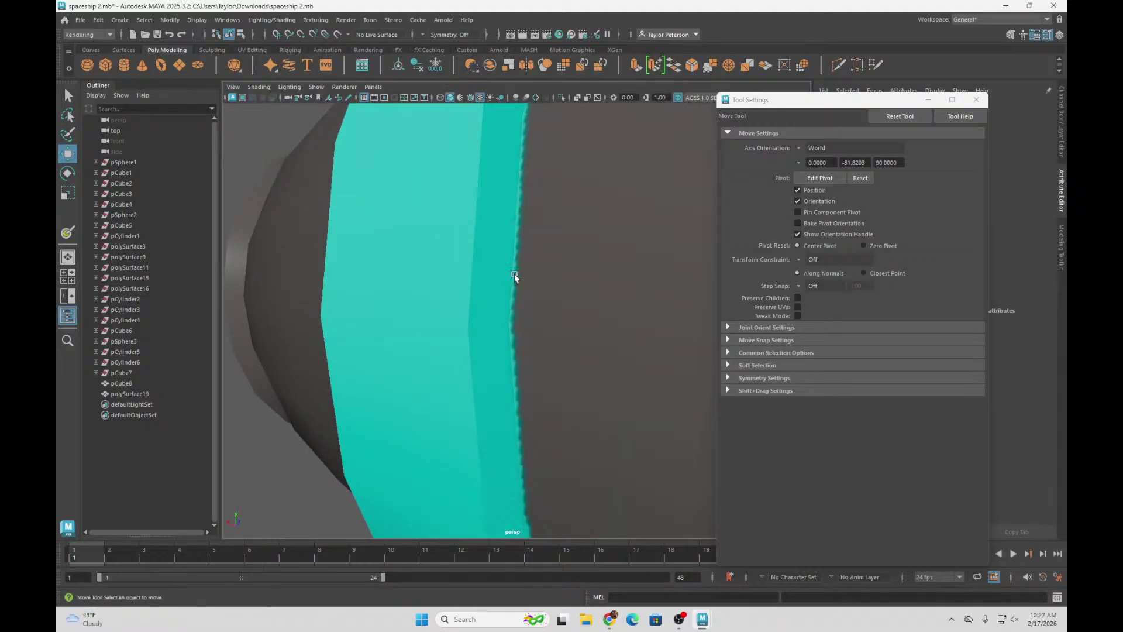
alt+middle_drag(526, 370, 511, 191)
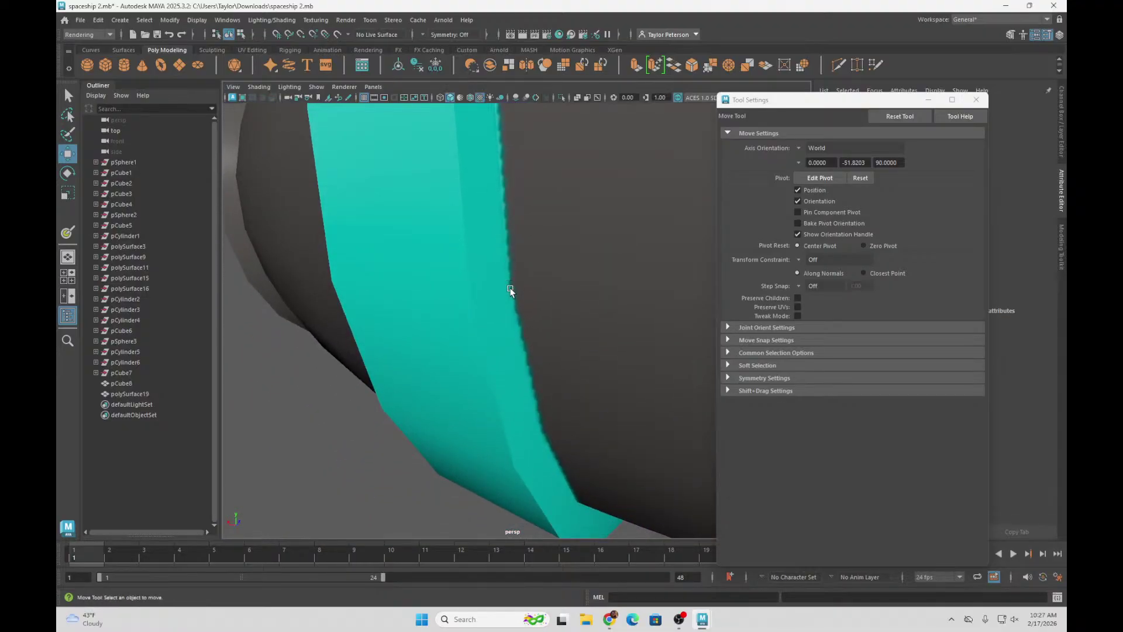
alt+middle_drag(542, 361, 627, 296)
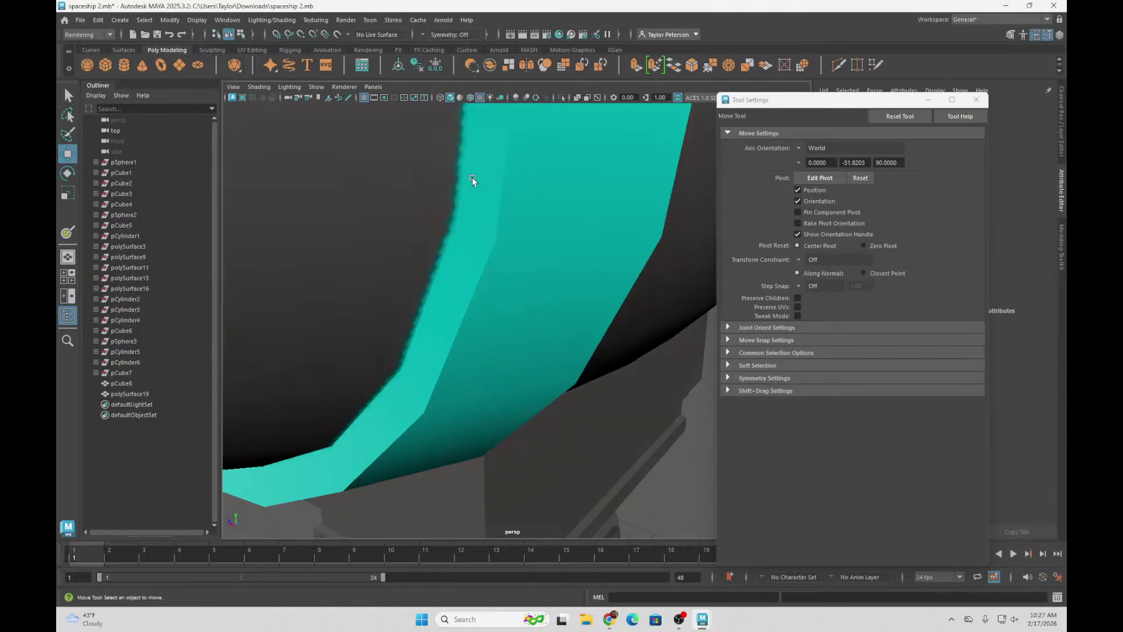
alt+right_drag(486, 186, 313, 146)
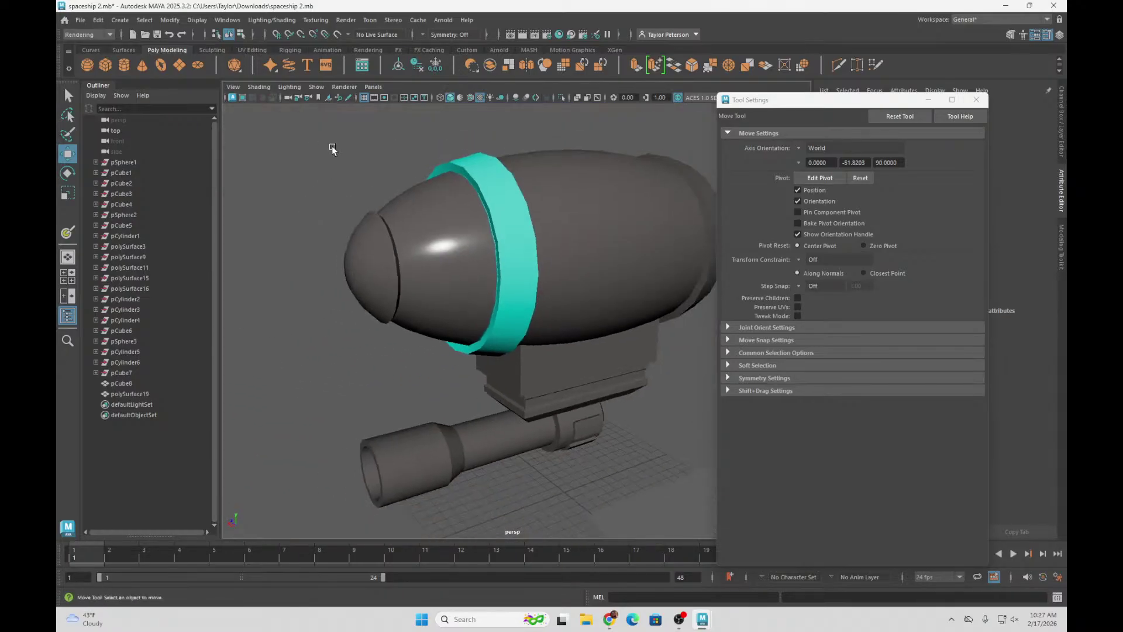
- Look over the grey spaceship and its cyan ring from several angles and distances
alt+right_drag(509, 192, 483, 173)
alt+drag(577, 187, 643, 219)
alt+drag(506, 256, 531, 224)
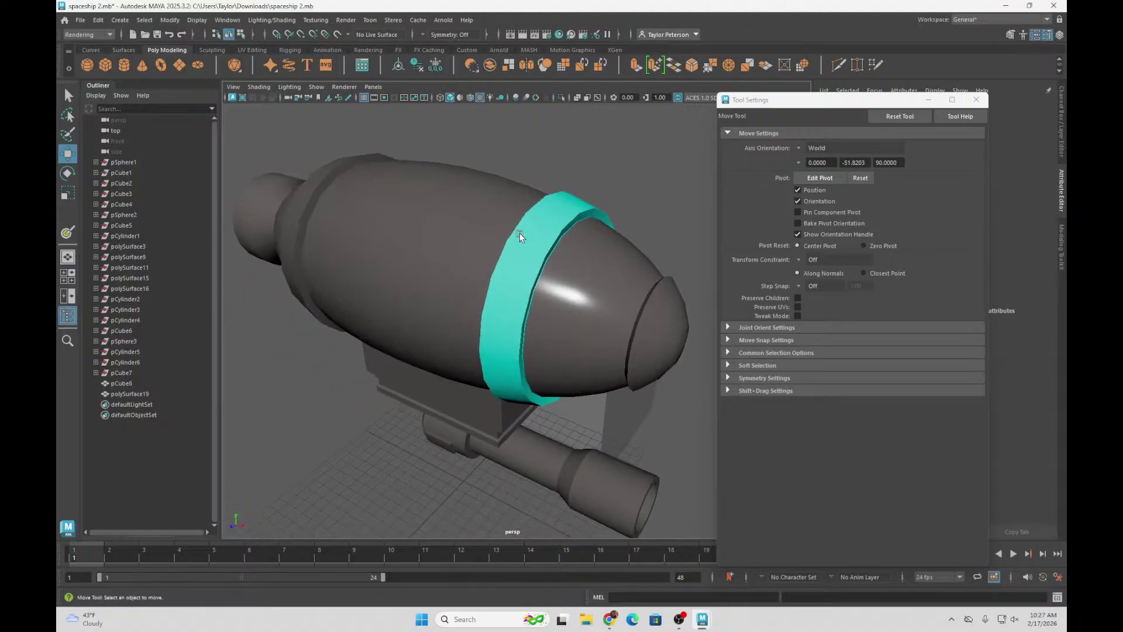
alt+right_drag(531, 224, 549, 296)
mouse_move(549, 297)
alt+mouse_down()
mouse_move(647, 291)
mouse_move(420, 325)
mouse_move(559, 300)
alt+mouse_up()
alt+right_drag(559, 299, 457, 264)
alt+drag(456, 264, 481, 256)
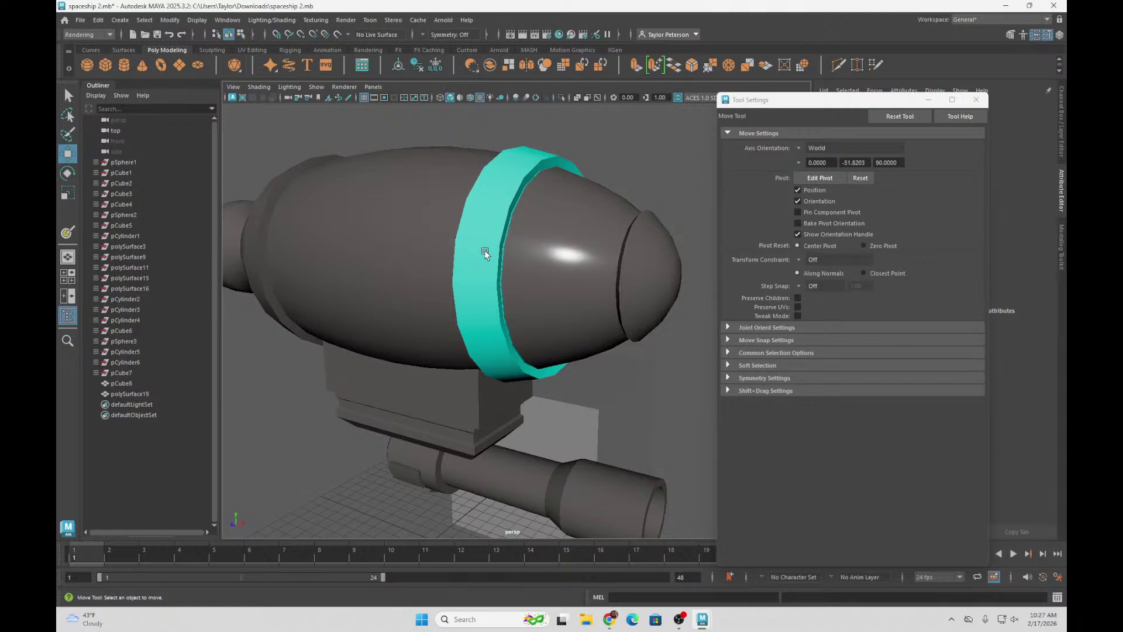
alt+drag(563, 241, 528, 265)
scroll(466, 247, down, 3)
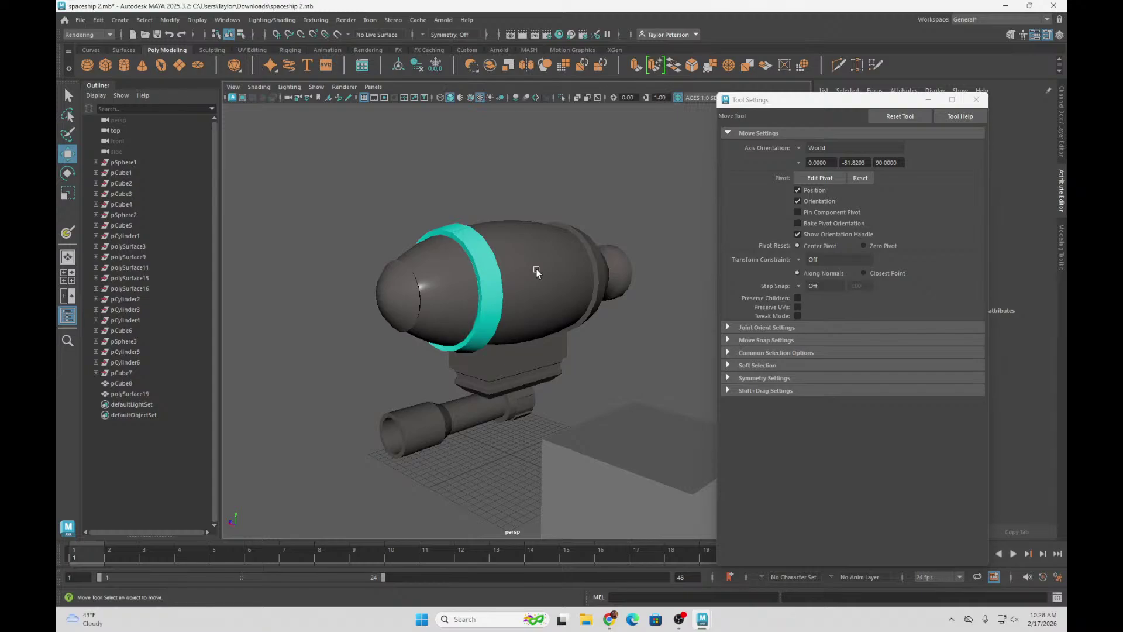
click(537, 272)
click(469, 195)
alt+drag(574, 206, 527, 218)
alt+right_drag(527, 218, 576, 275)
alt+drag(576, 274, 542, 265)
scroll(485, 296, down, 5)
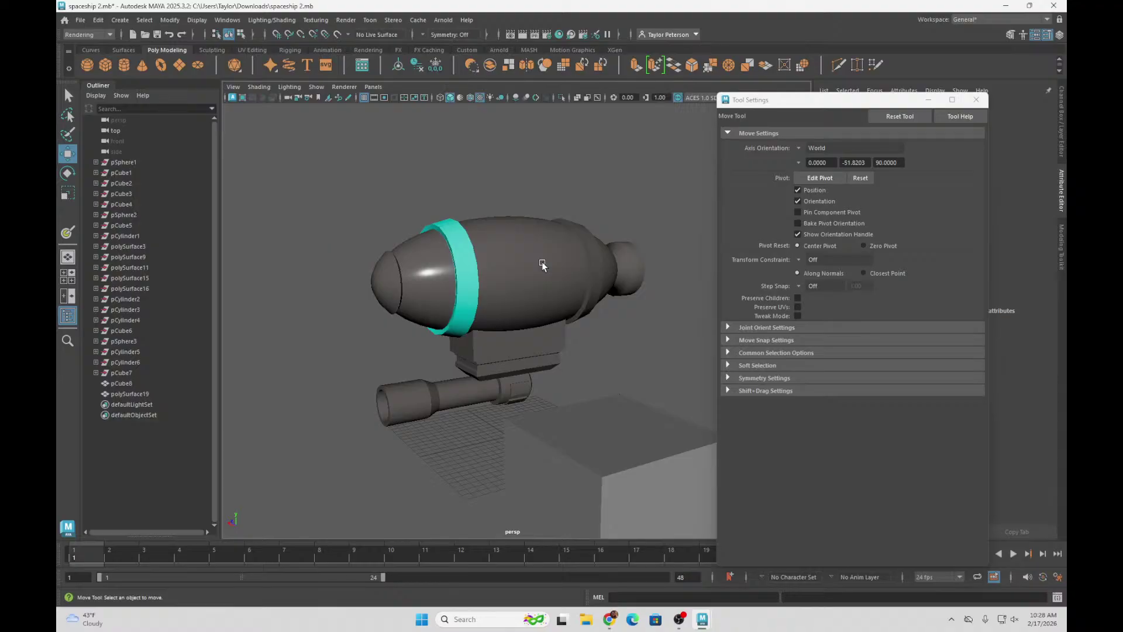